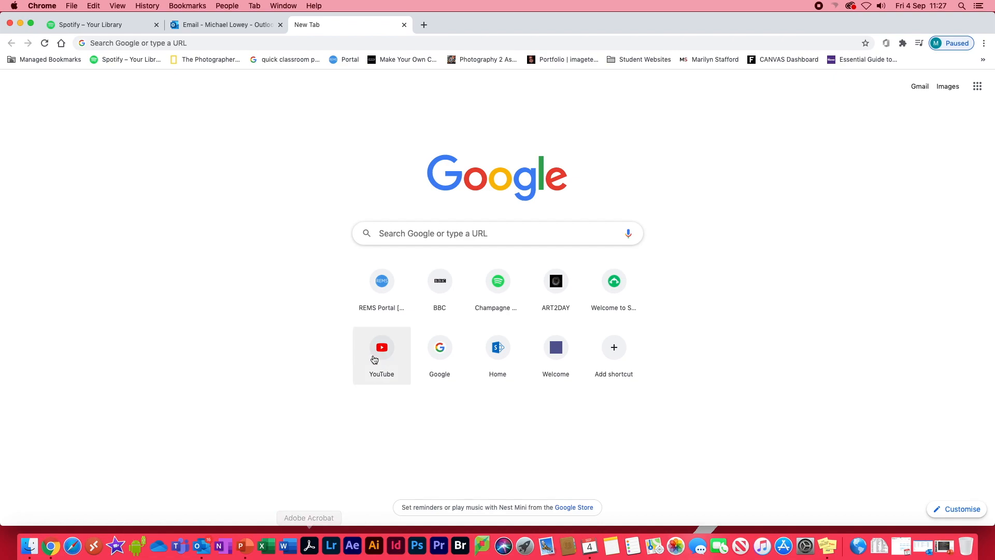
Search Google for "weebly", open the Weebly website and accept its cookies.
click(431, 233)
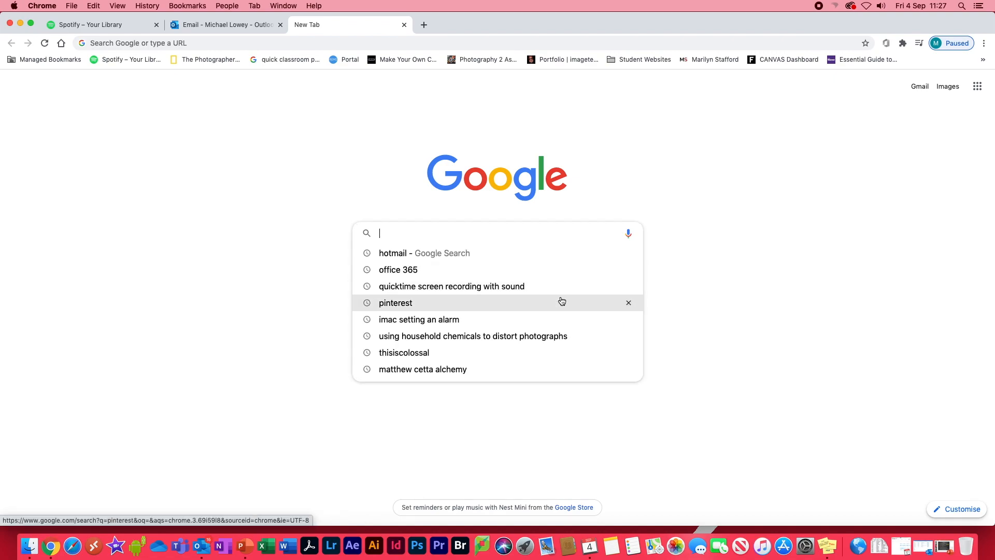
text(weebly)
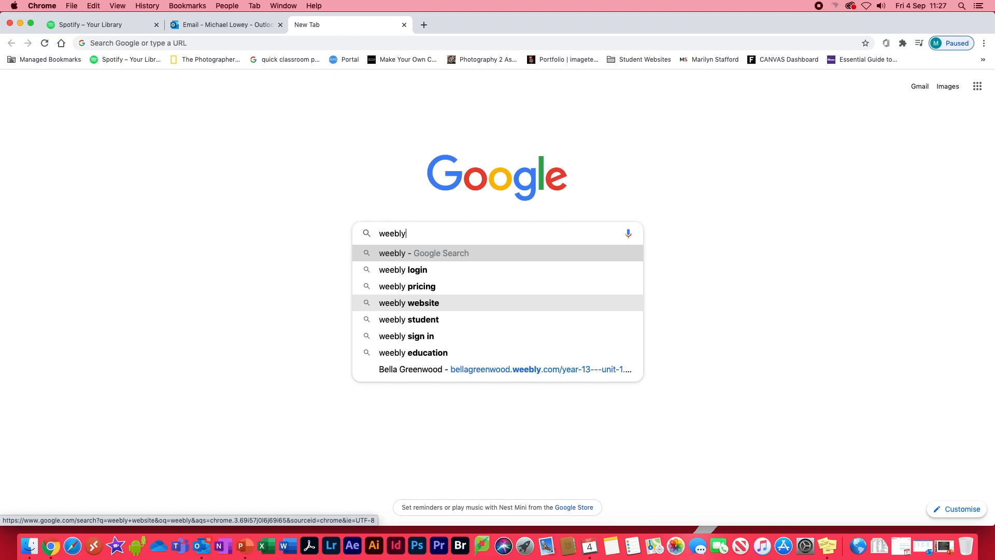
key(Return)
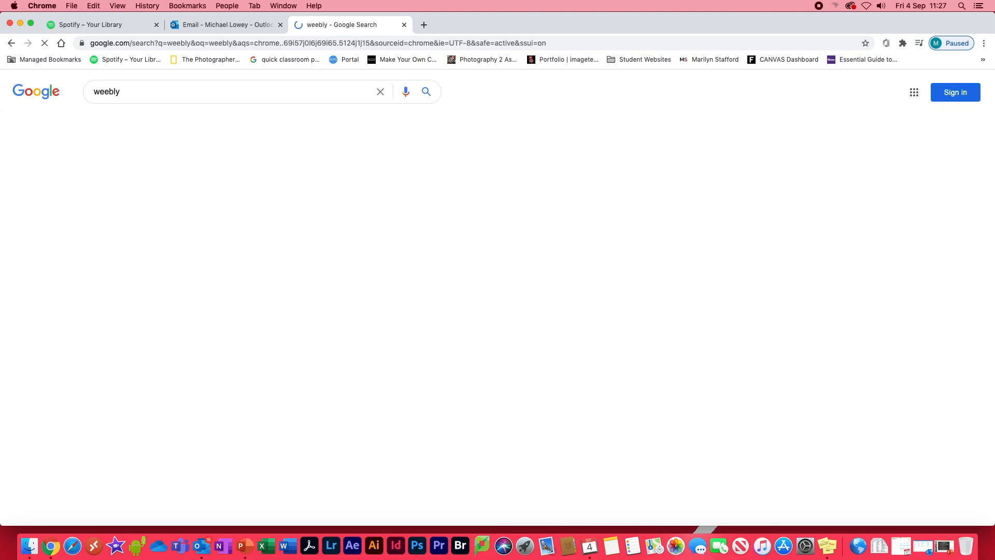
click(110, 345)
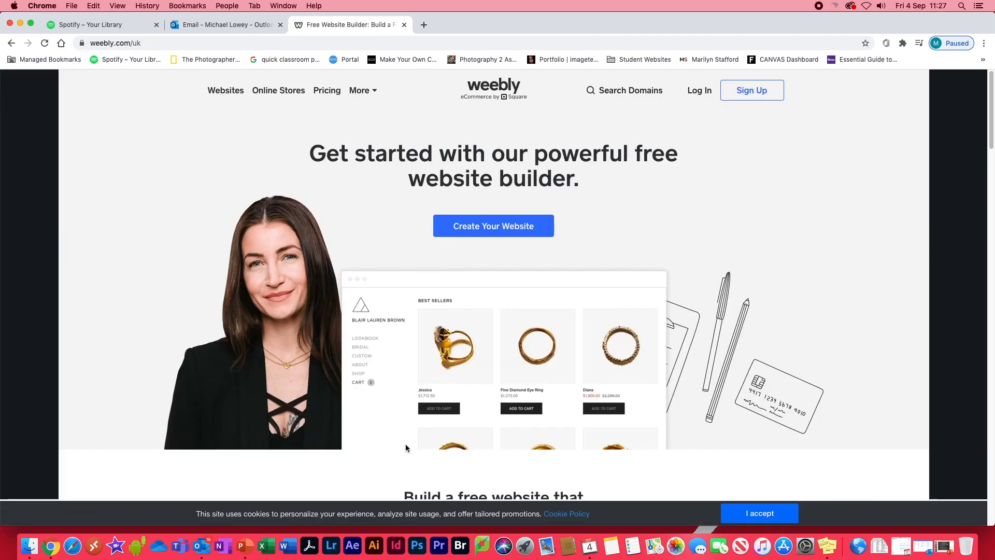
click(760, 514)
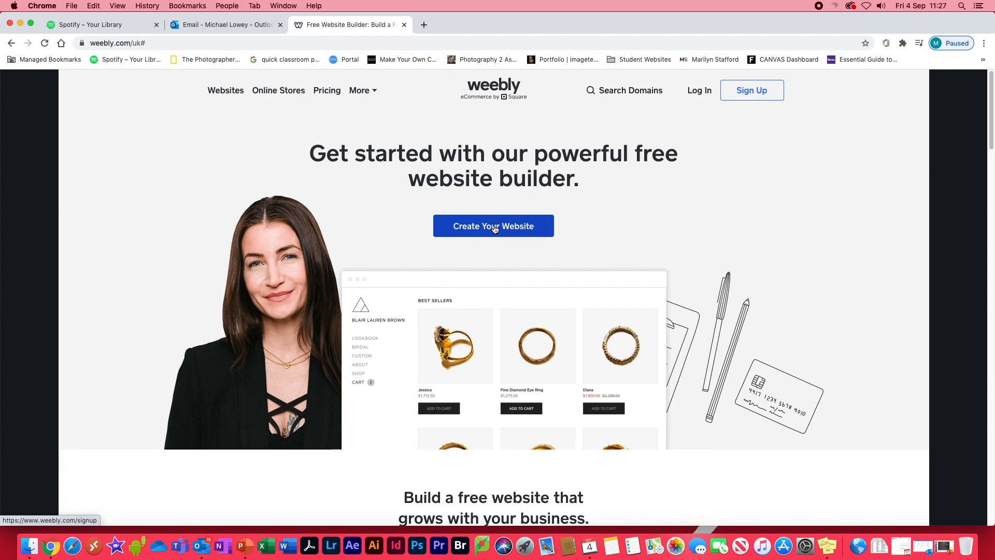
Start creating a website and enter the account holder's first and last name in the sign-up form.
click(495, 228)
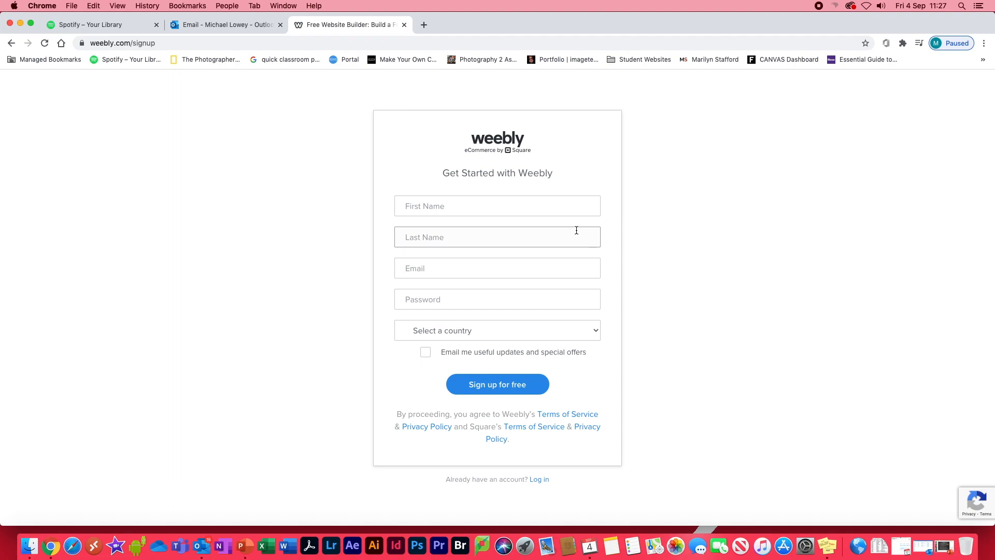
click(410, 206)
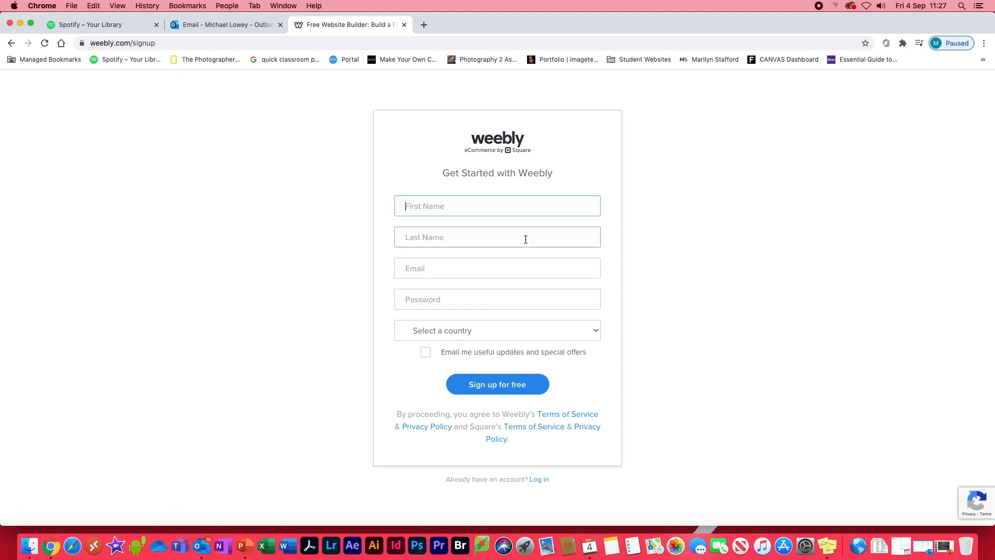
click(498, 240)
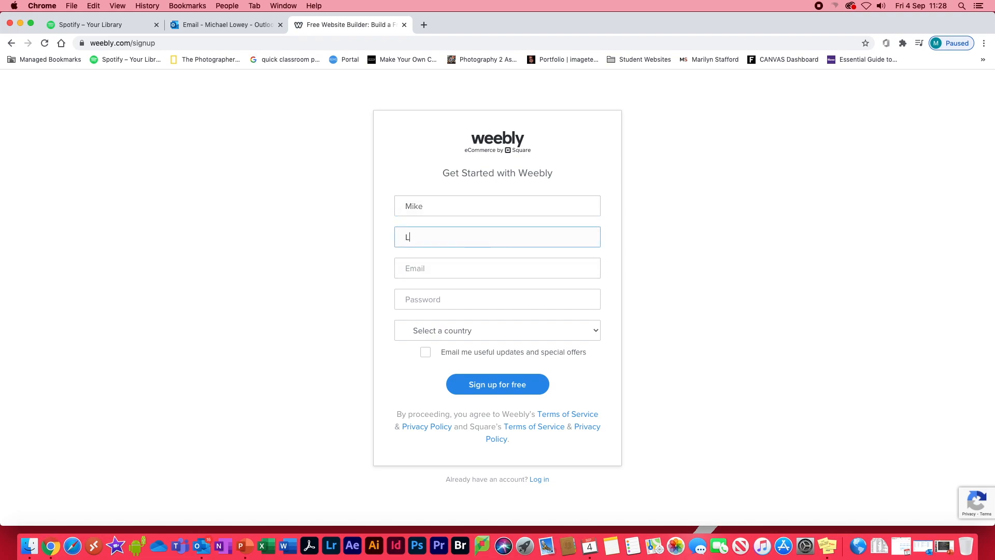
Fill in the account holder's e-mail address in the sign-up form.
click(447, 264)
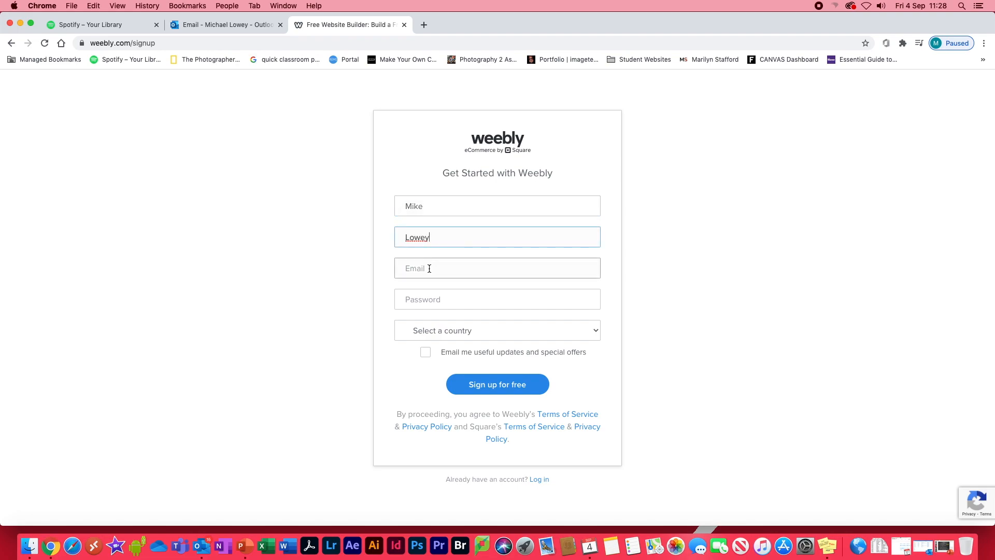
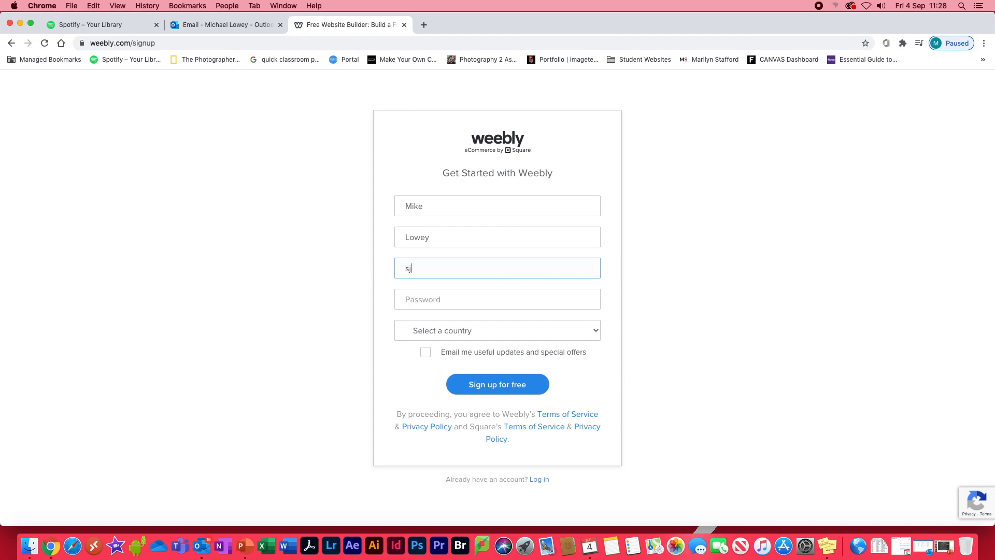
drag(404, 269, 505, 268)
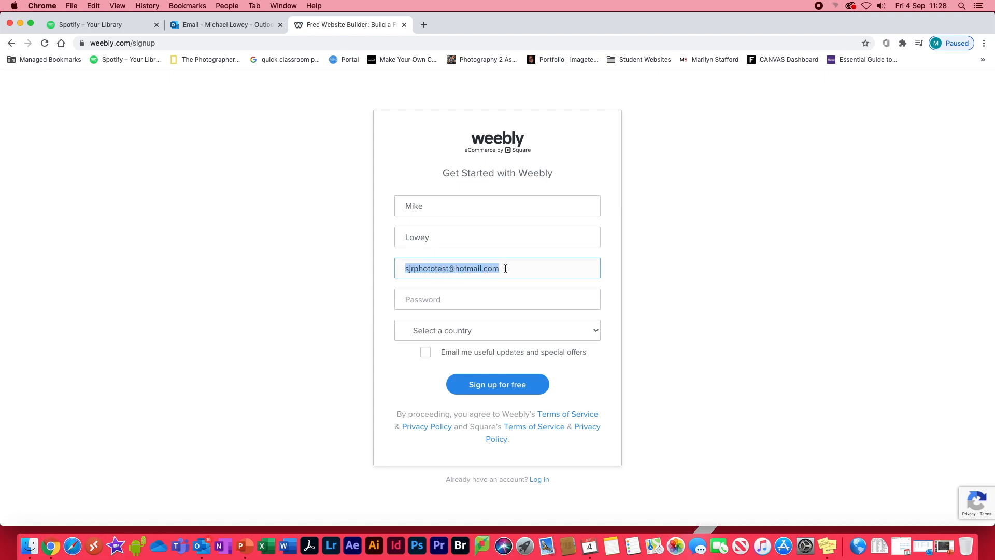
Enter the account password, set the country to United Kingdom and submit the free sign-up.
click(487, 305)
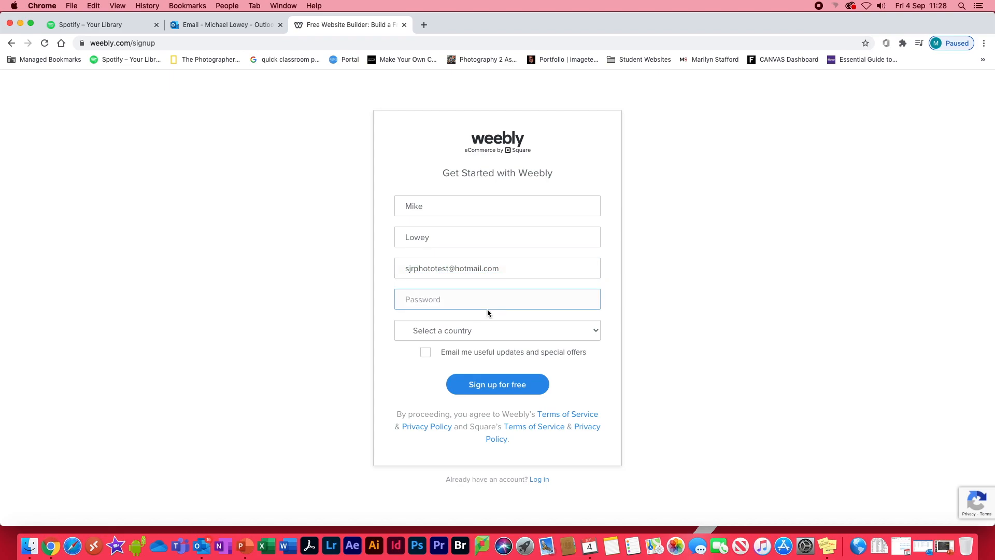
text(••••••••)
click(441, 334)
click(441, 340)
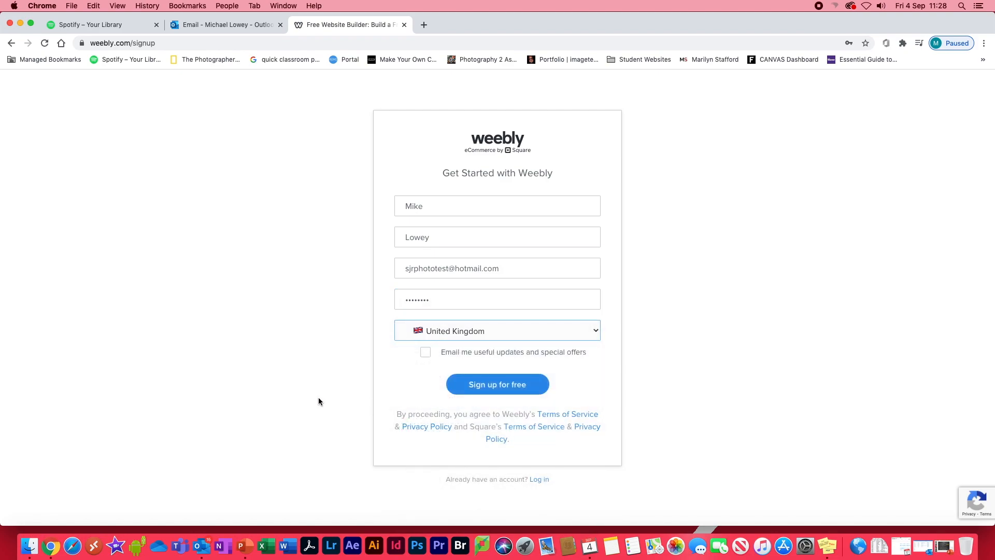
click(501, 386)
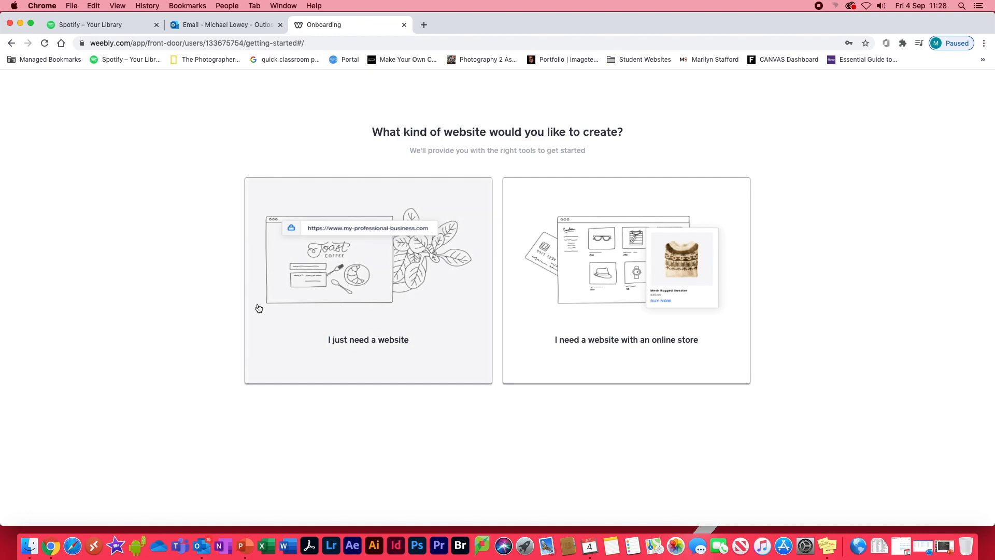
Choose the website type without an online store and browse the Portfolio themes.
click(366, 273)
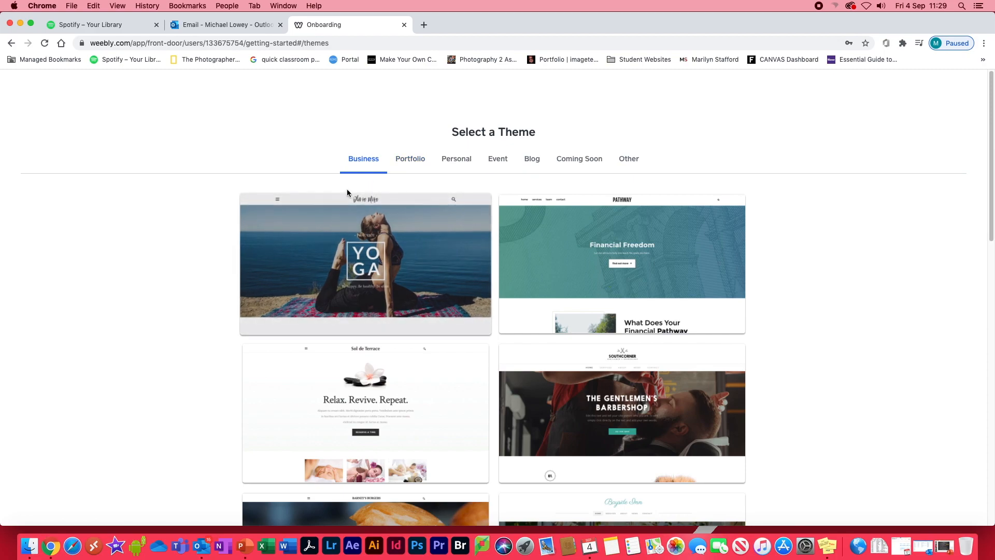
click(409, 164)
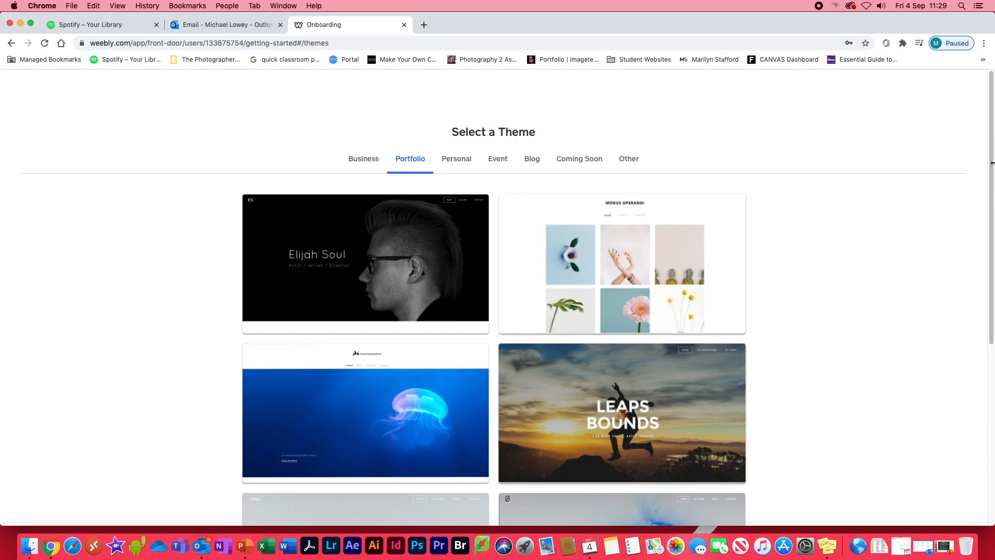
drag(991, 120, 989, 295)
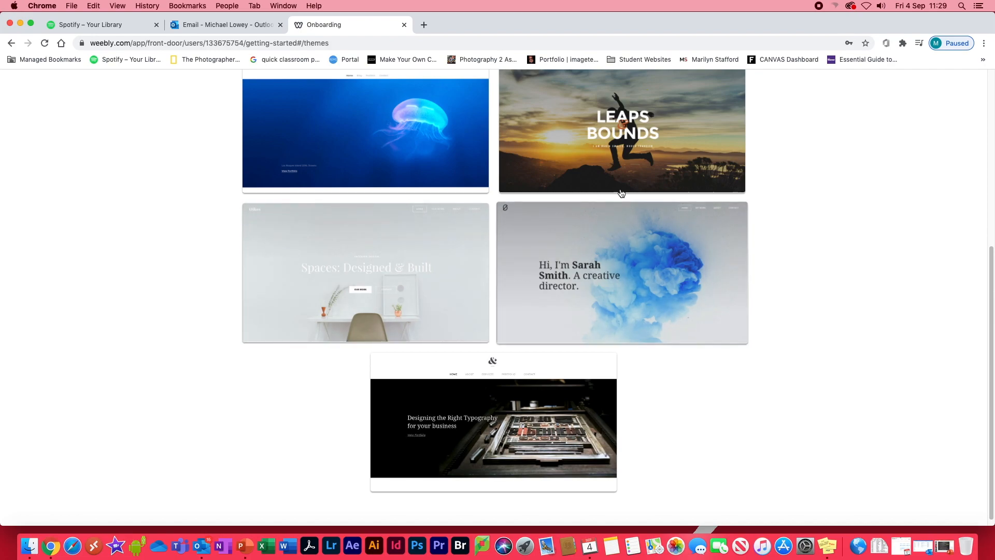
drag(991, 299, 987, 134)
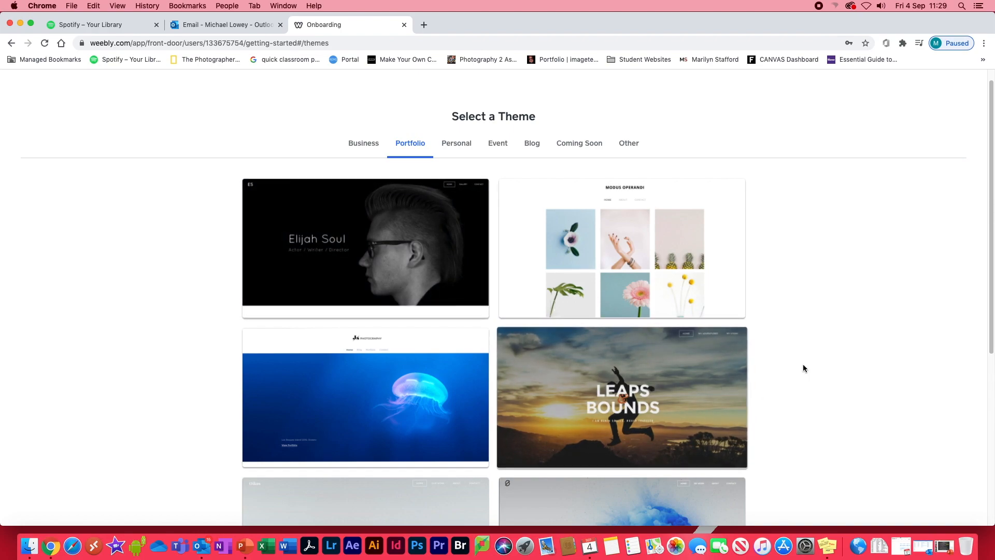
drag(990, 184, 977, 345)
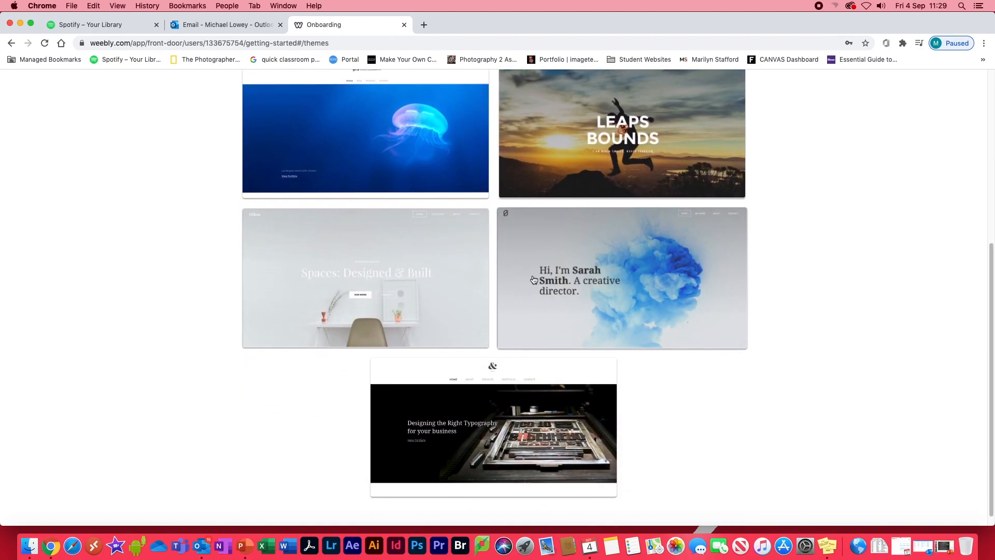
Preview the Portfolio theme with the blue ink cloud and start editing the site with it.
click(616, 275)
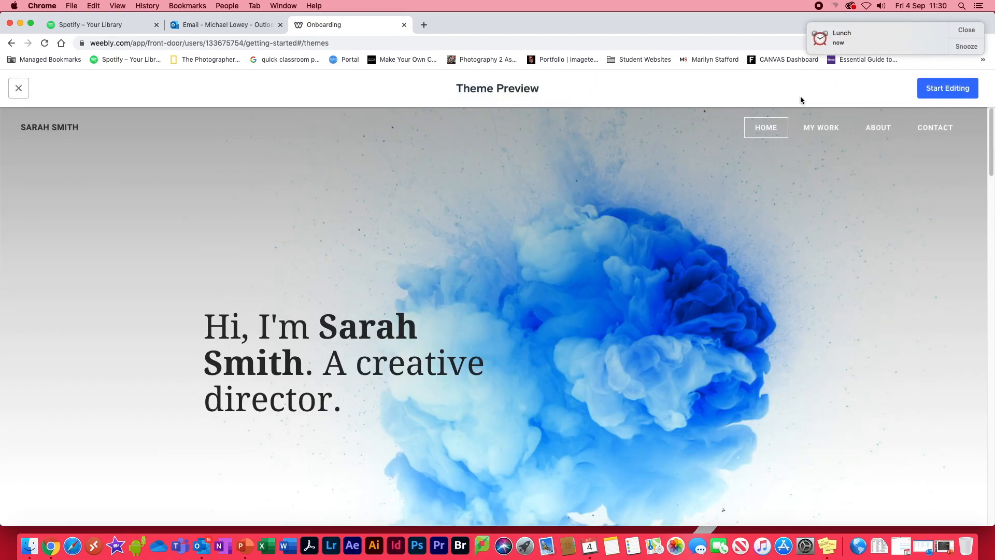
click(965, 30)
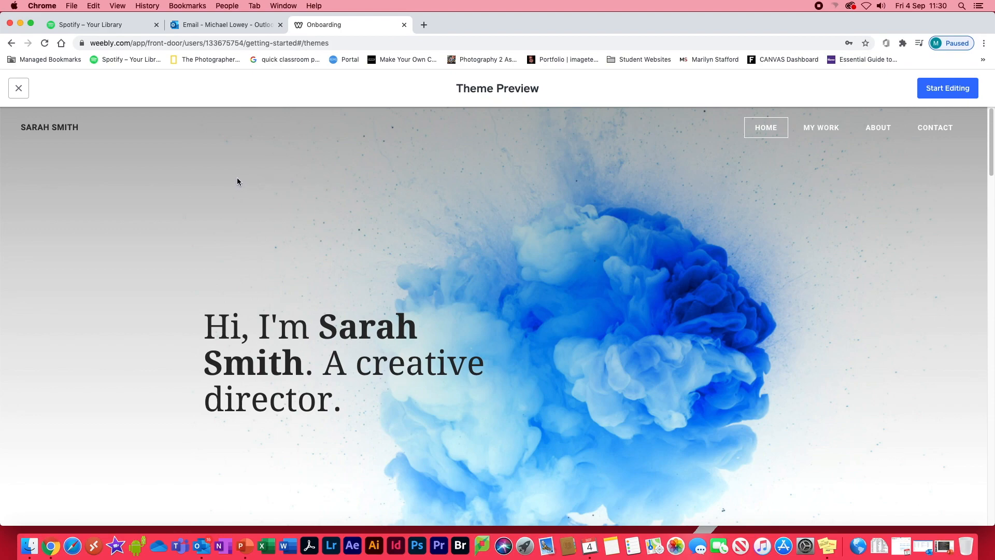
click(948, 89)
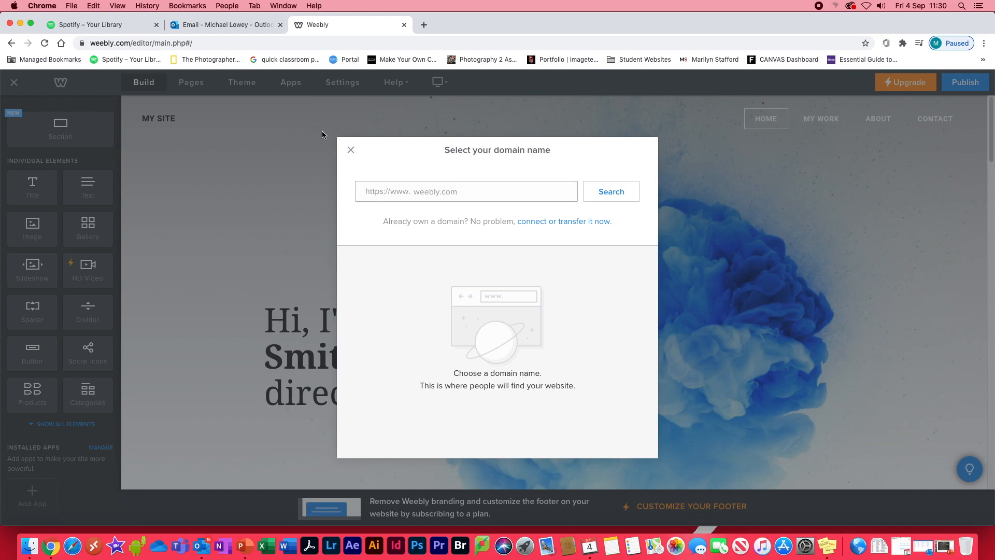
Search for a domain name made of the site owner's first and last name.
click(611, 196)
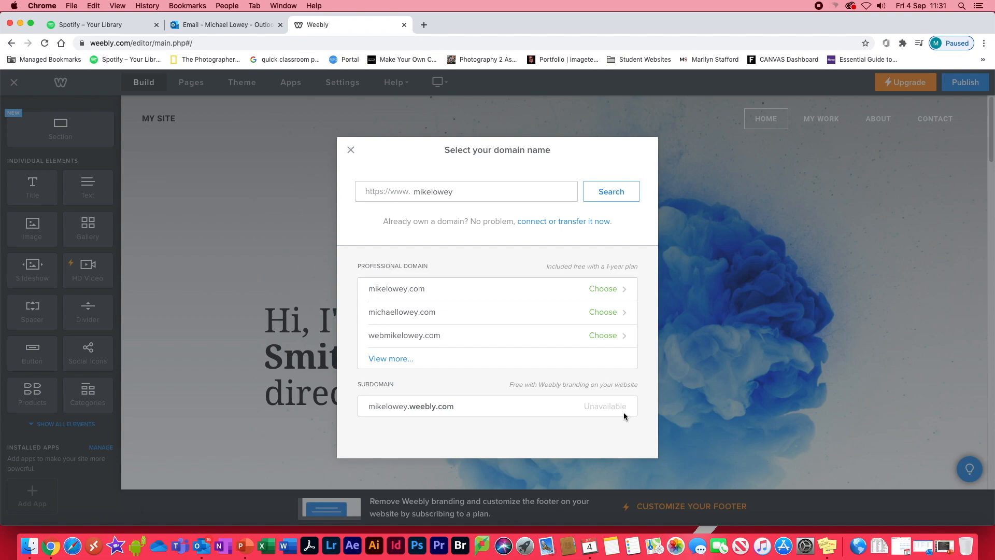
Add "photo" to the domain name, search again and claim the matching free weebly.com subdomain.
click(431, 193)
click(463, 196)
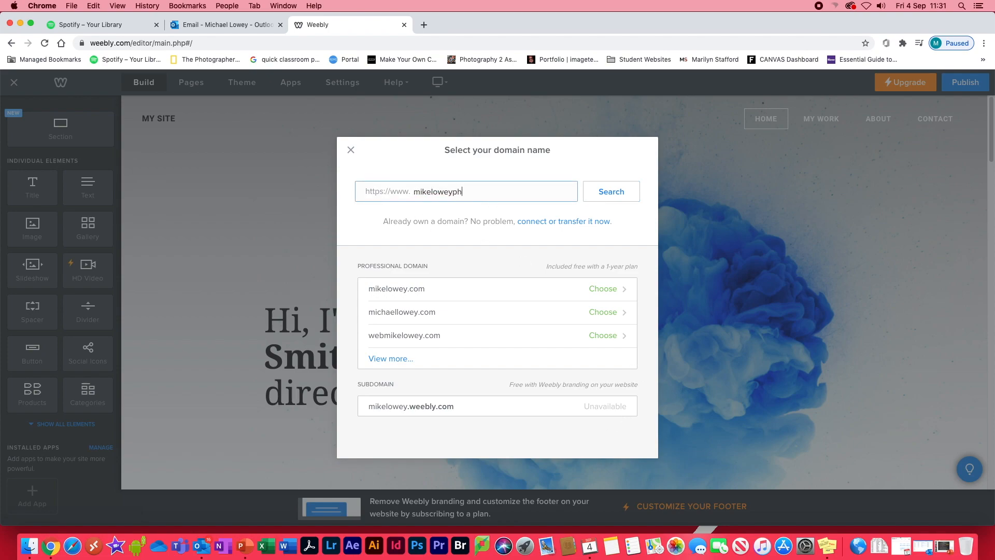
click(611, 196)
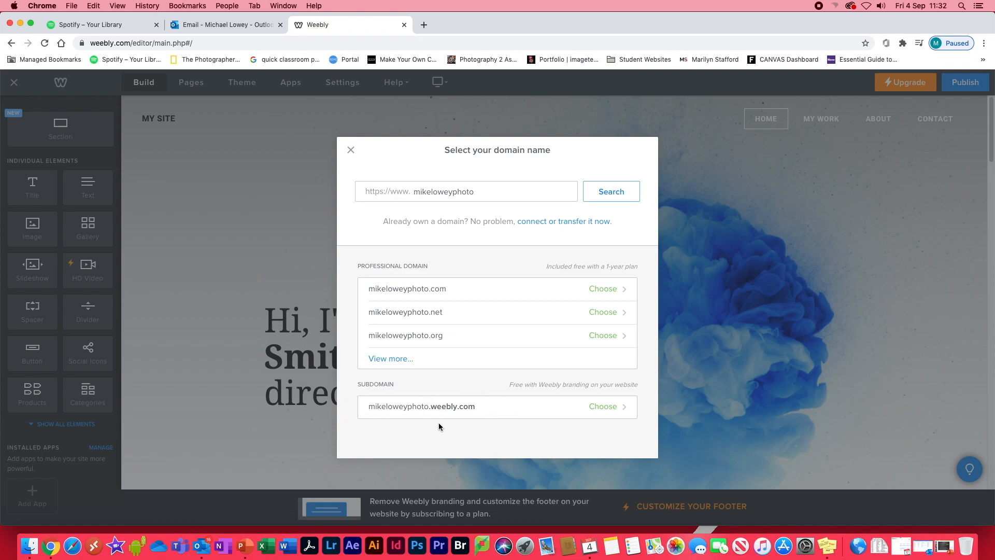
click(614, 409)
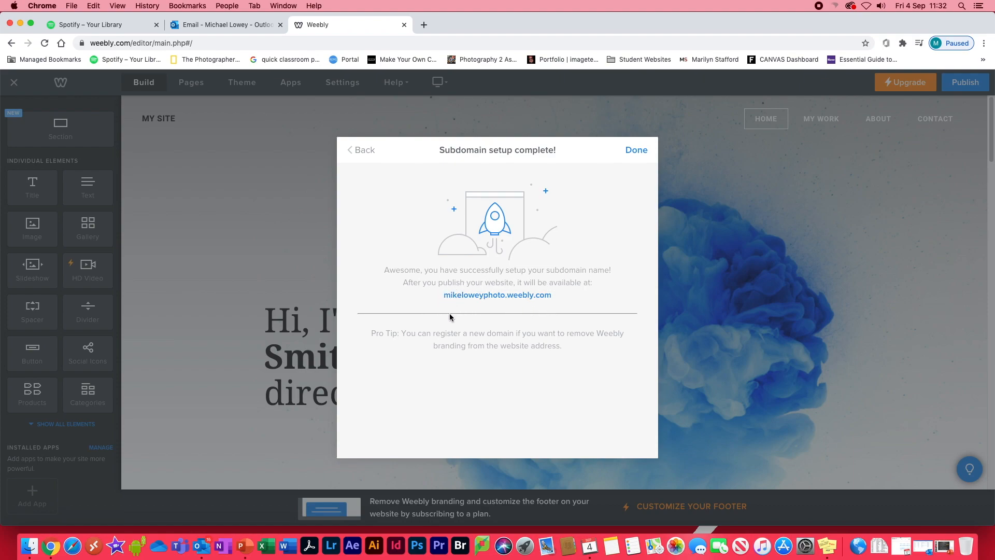
click(637, 152)
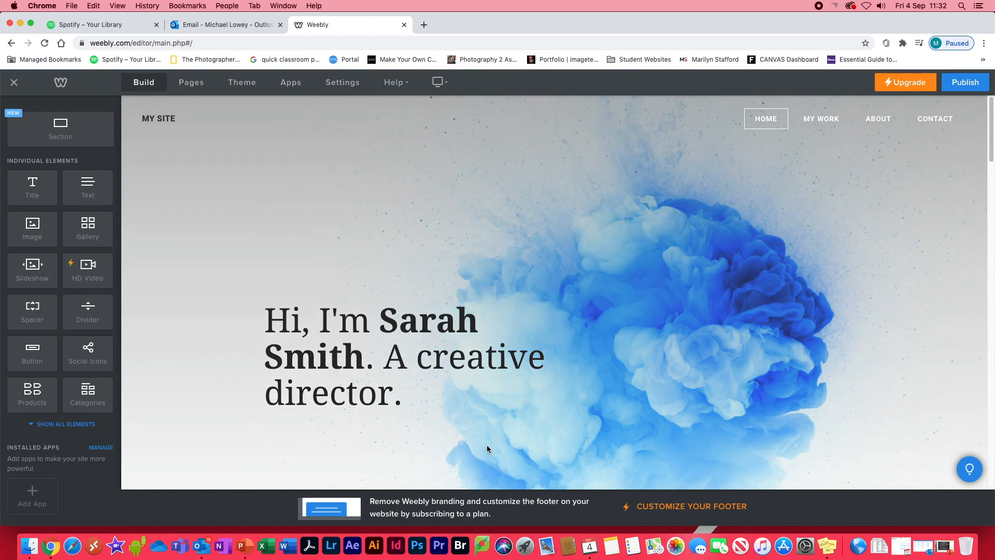
Replace the placeholder name in the home page headline with the site owner's full name.
click(270, 324)
drag(386, 317, 365, 352)
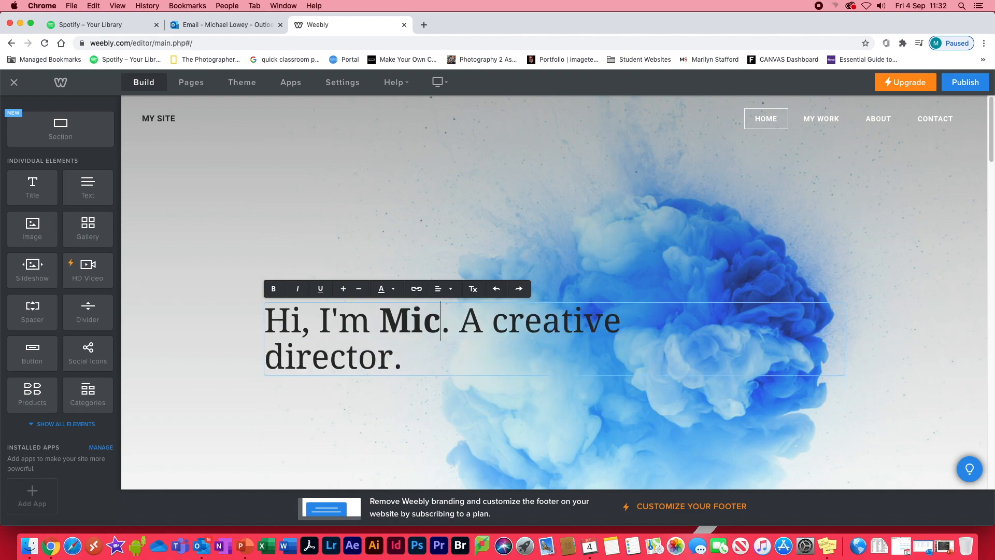
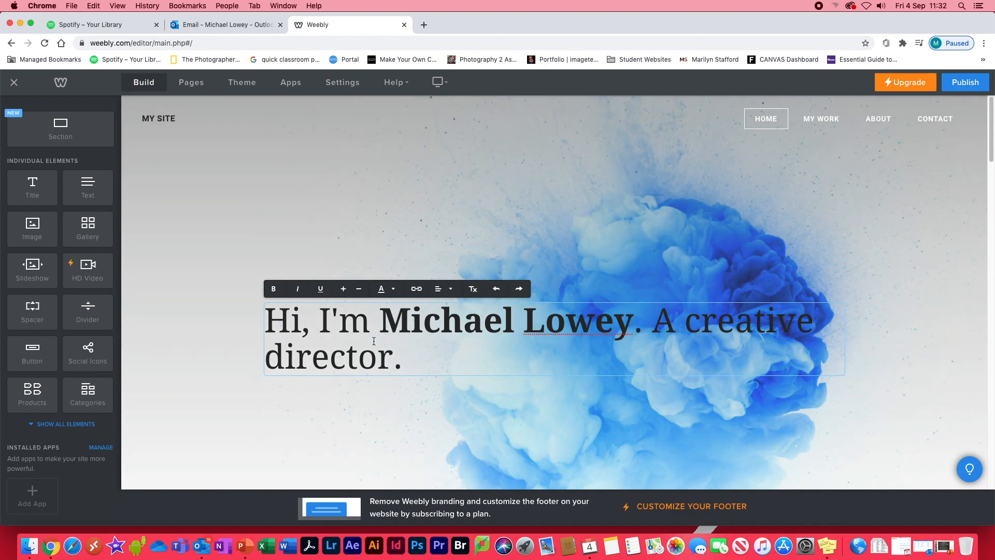
Reduce the font size of the whole home page headline.
drag(403, 358, 271, 322)
click(359, 290)
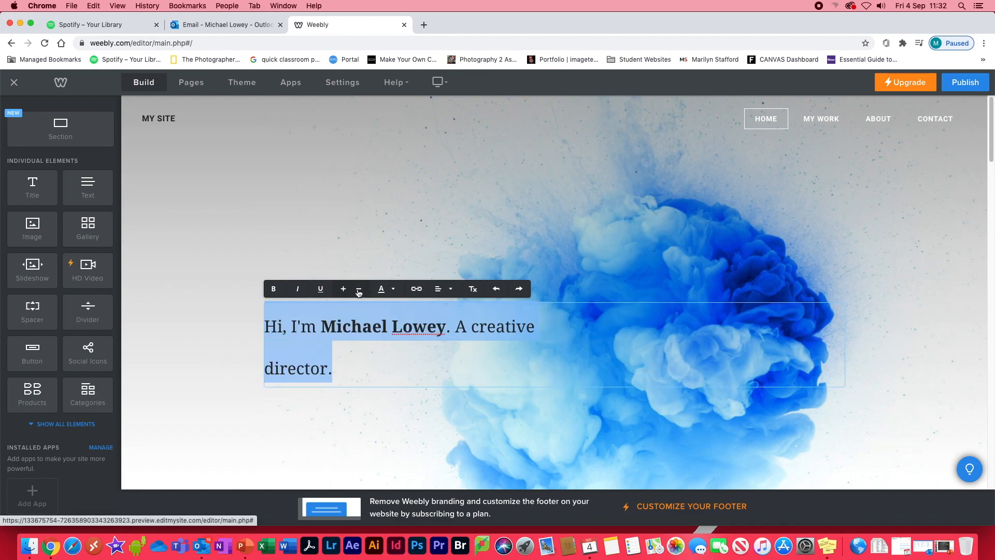
click(344, 291)
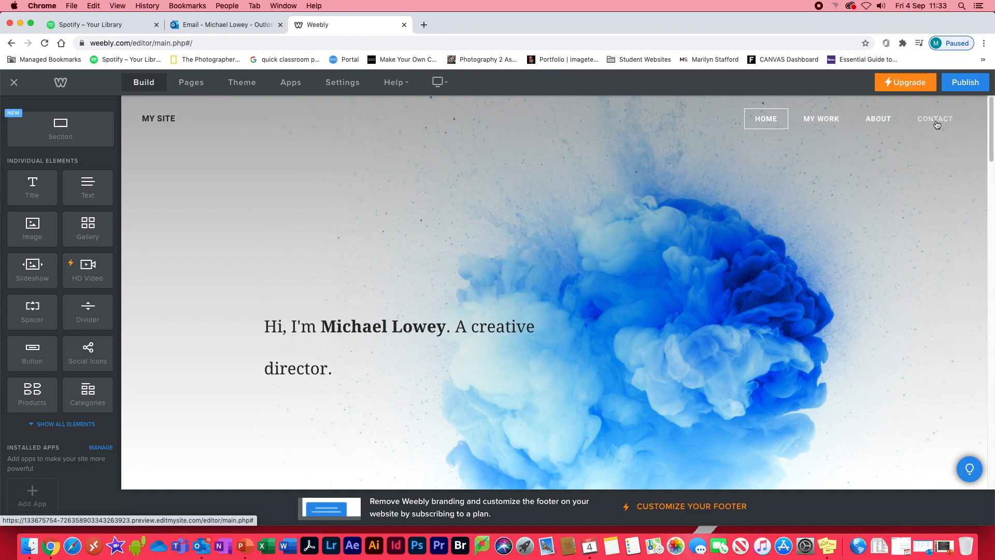
Rename the My Work page to "Y12 Portfolio".
click(196, 86)
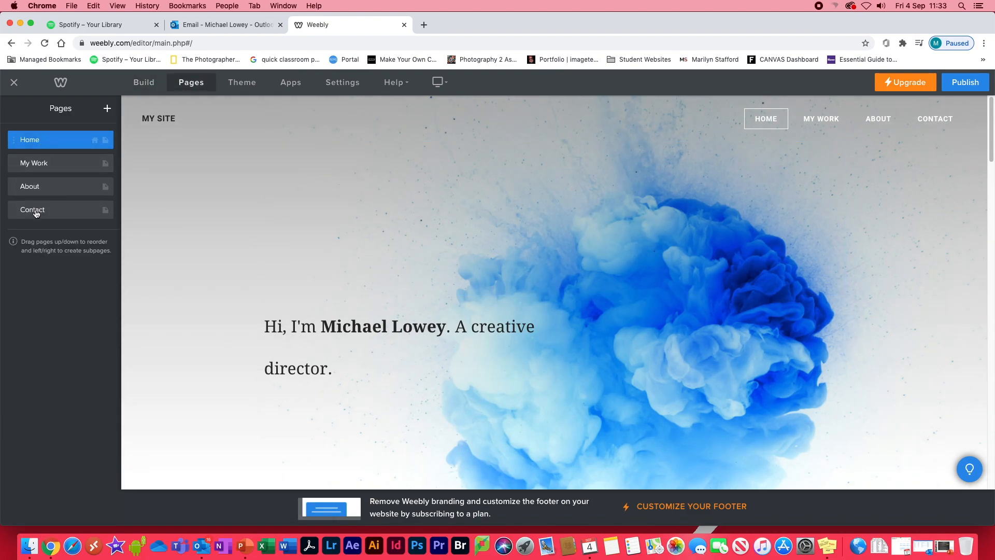
click(36, 164)
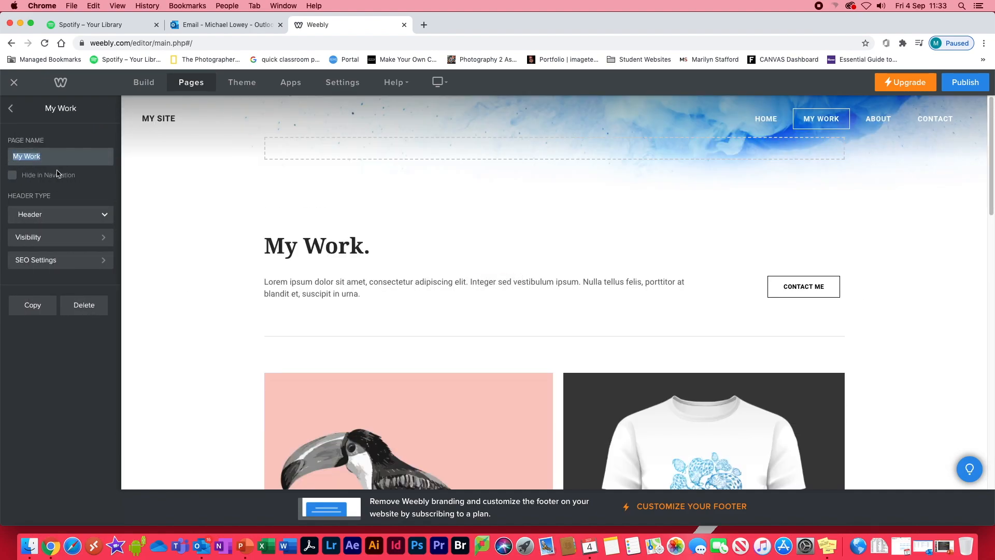
text(Y12 Portfolio)
click(12, 109)
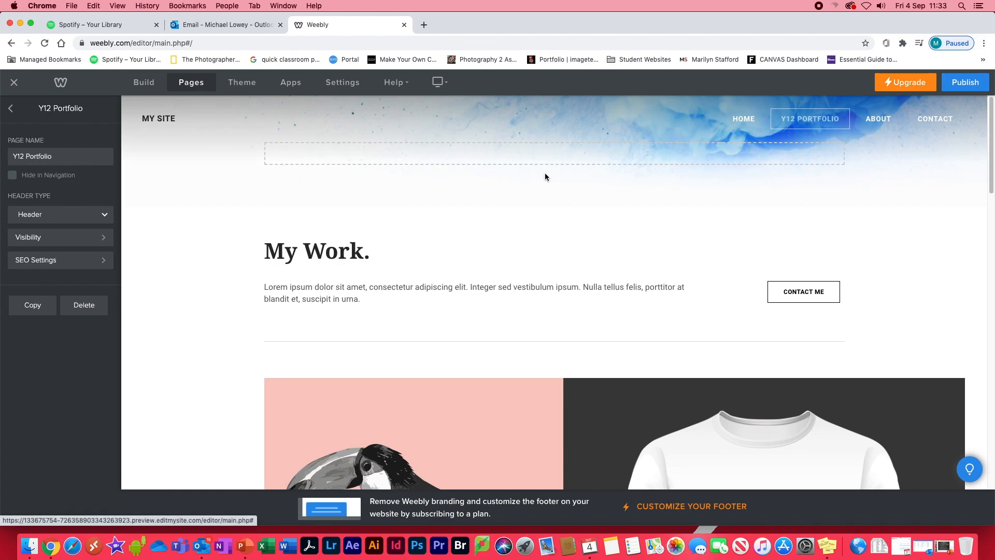
Move the Y12 Portfolio page to the end of the page list, after Contact.
click(10, 109)
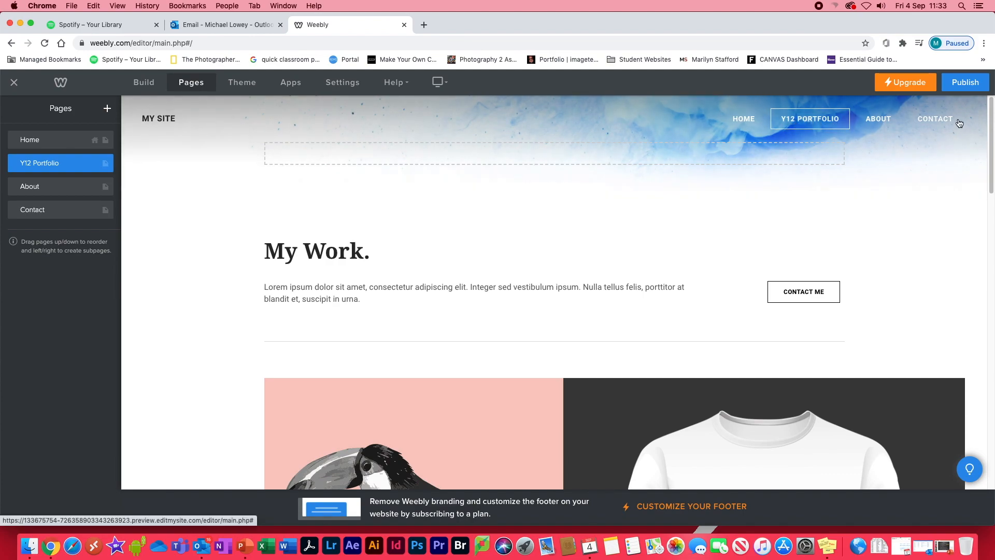
drag(15, 164, 16, 211)
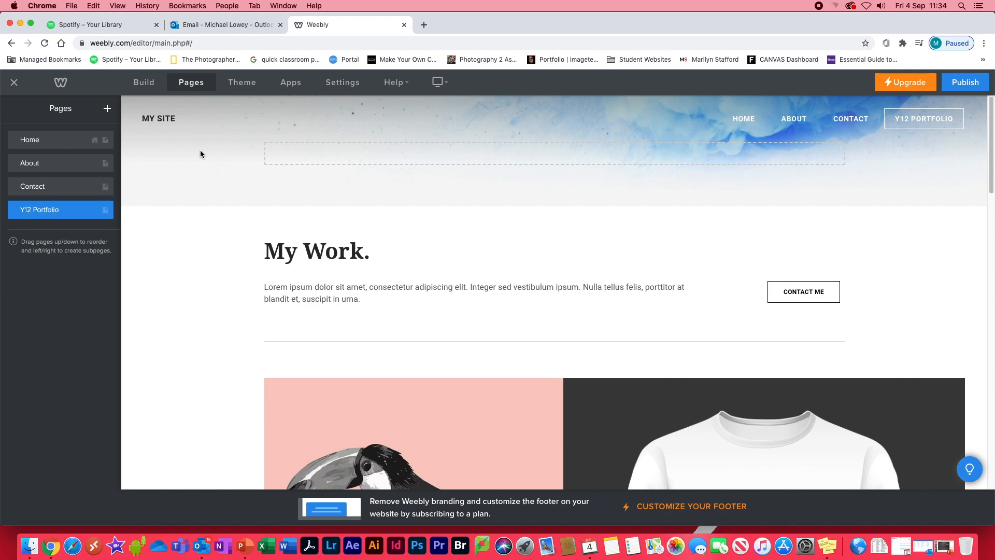
Add a standard page named "Other Research" and nest it as a subpage of Y12 Portfolio.
click(107, 109)
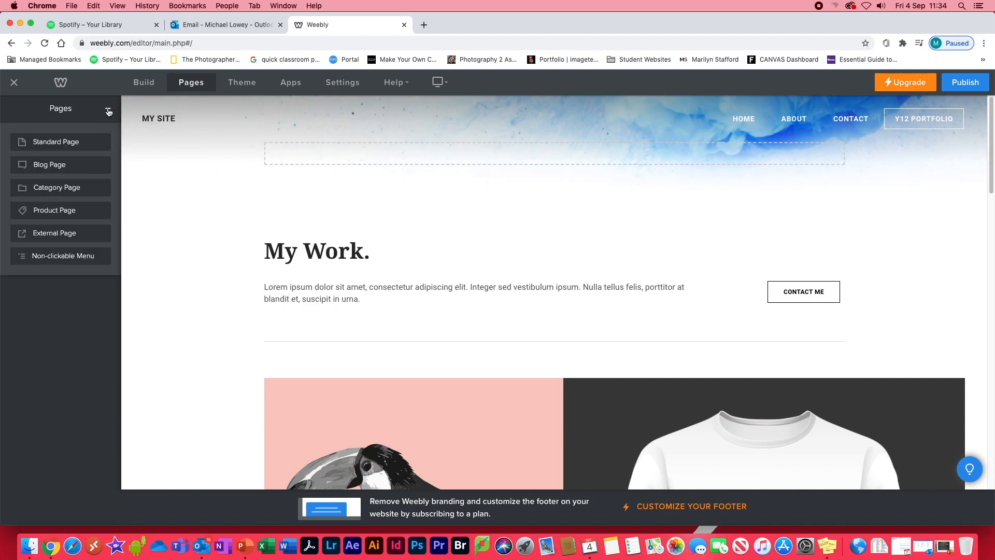
click(44, 147)
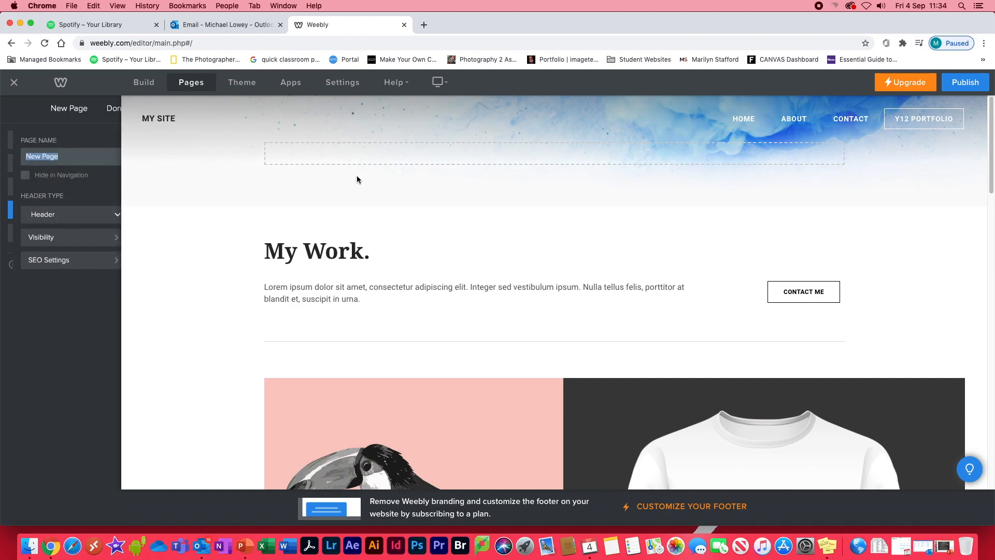
text(Othe)
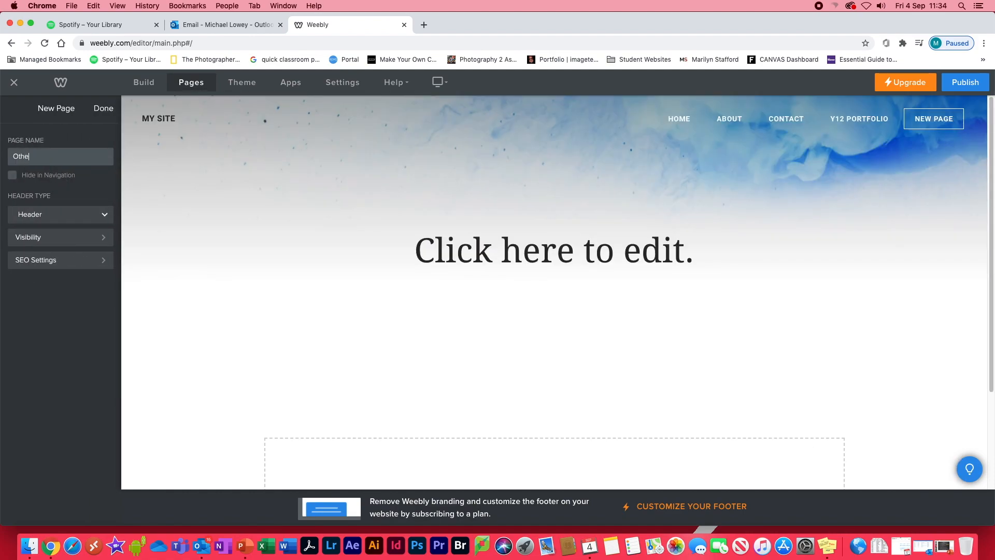
text(r Research)
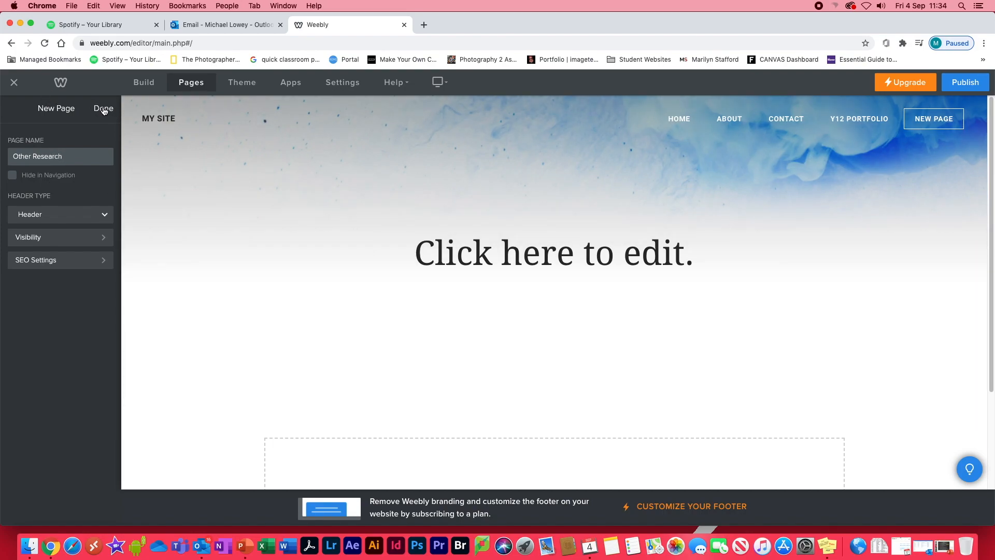
click(103, 108)
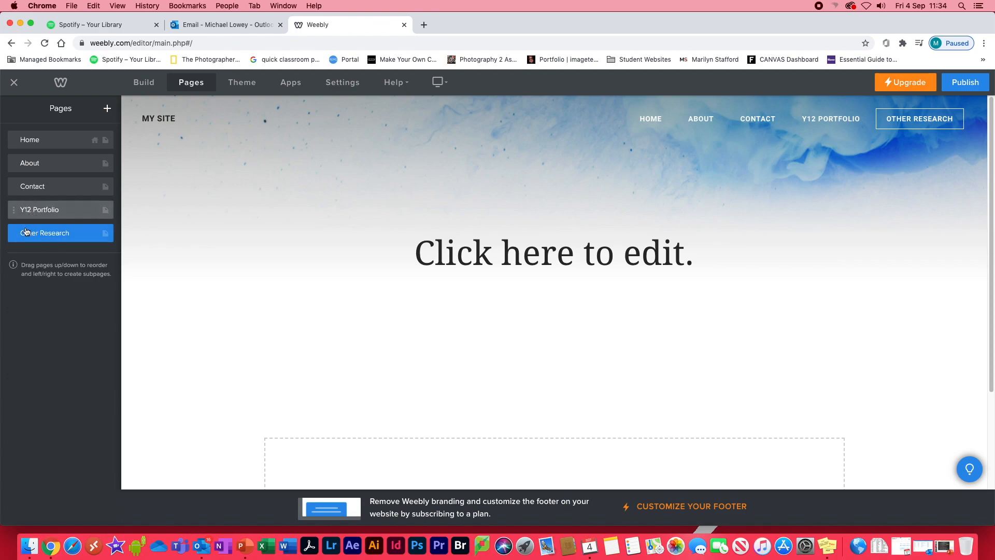
drag(13, 233, 26, 234)
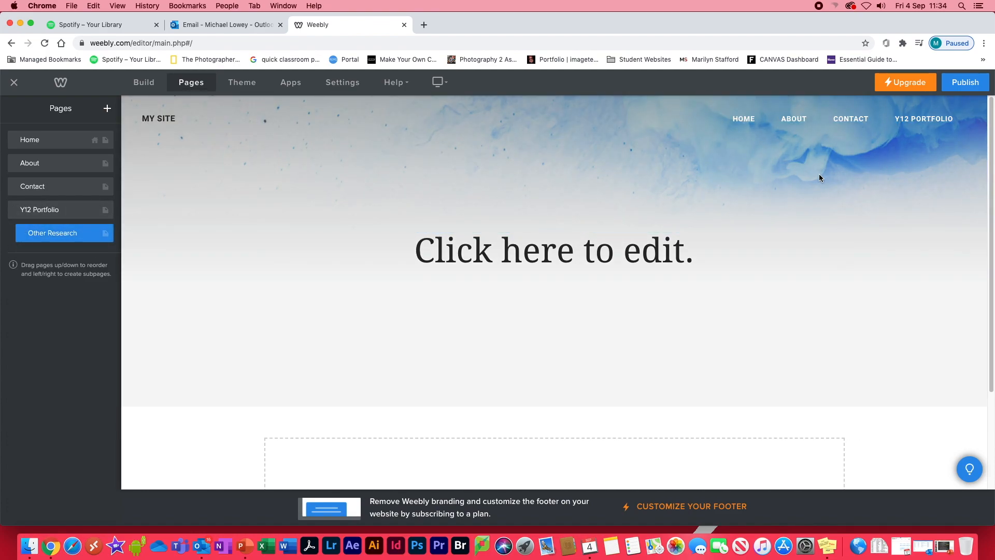
mouse_move(915, 121)
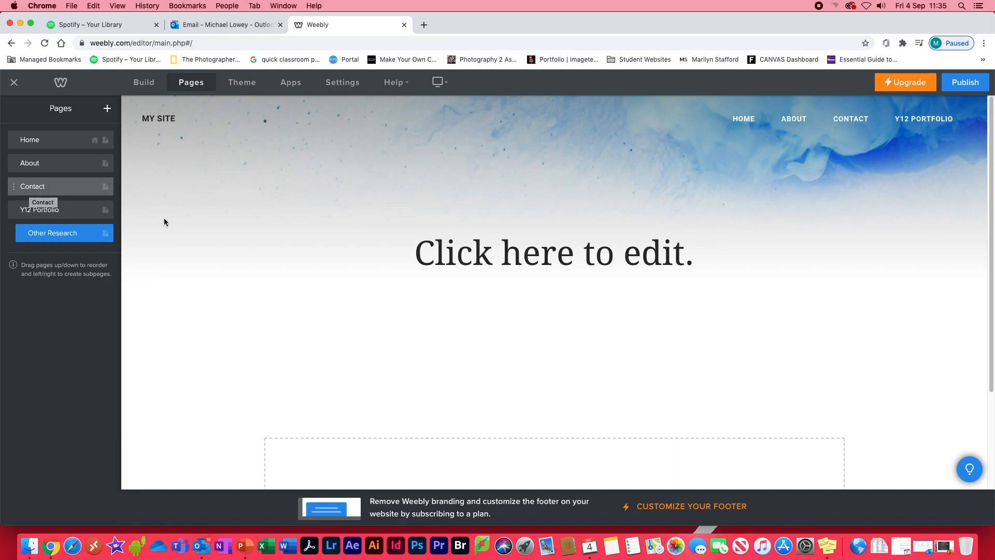
Open the Contact page for building and highlight the introductory text beneath its "Get in Touch." heading.
click(144, 82)
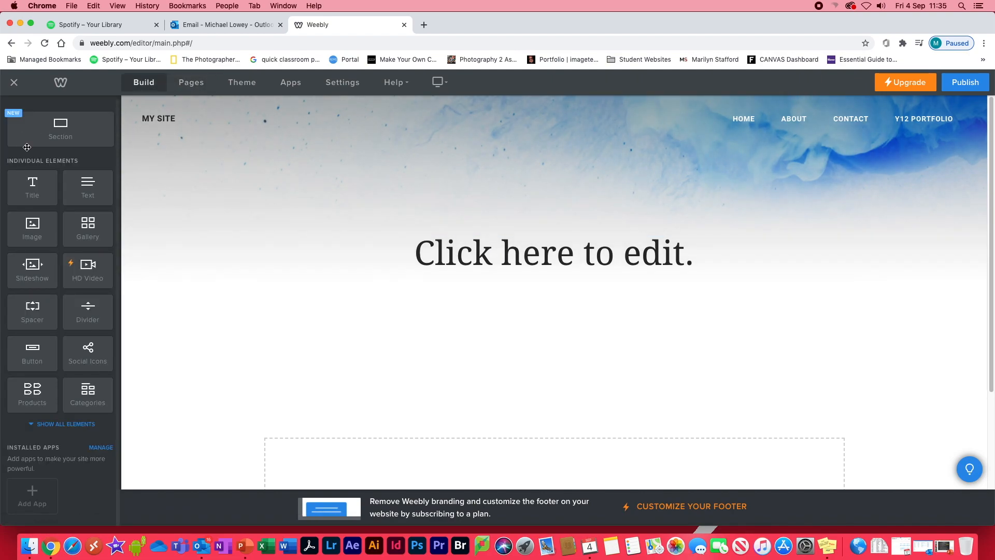
click(848, 120)
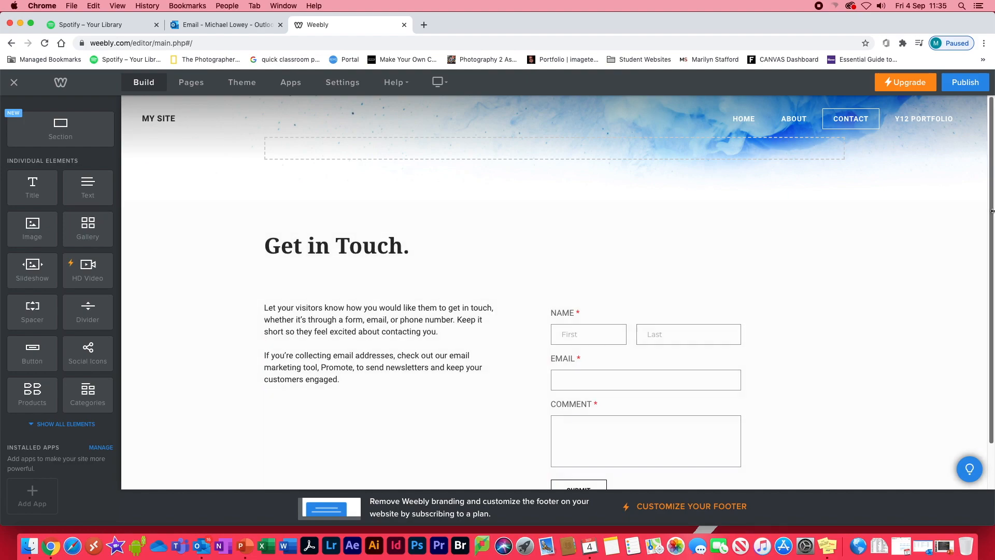
scroll(992, 212, down, 2)
click(302, 298)
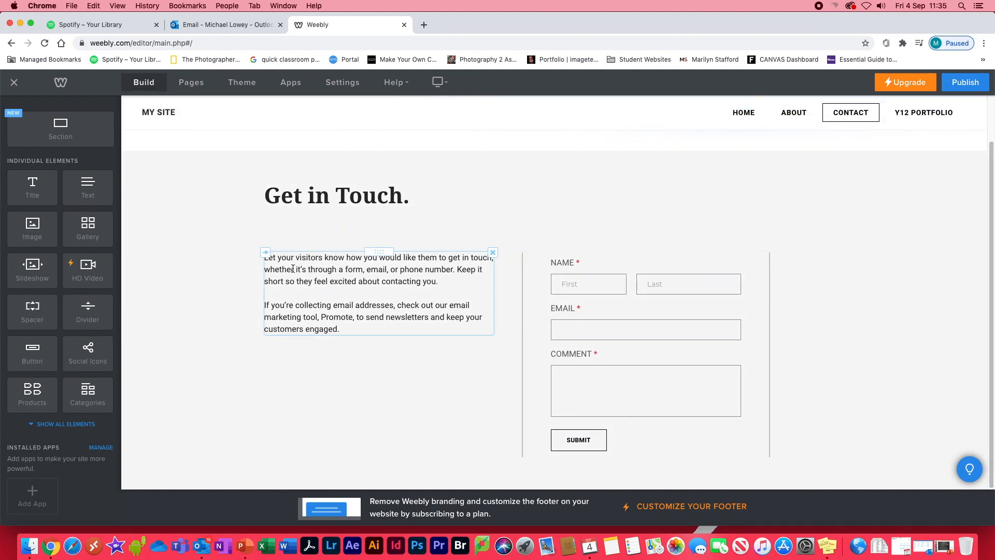
drag(351, 331, 279, 253)
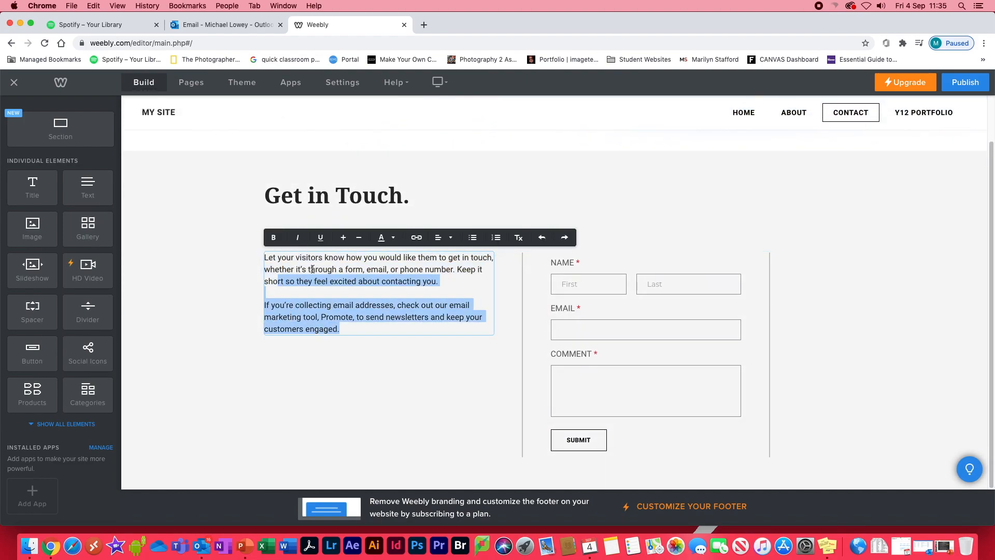
click(873, 358)
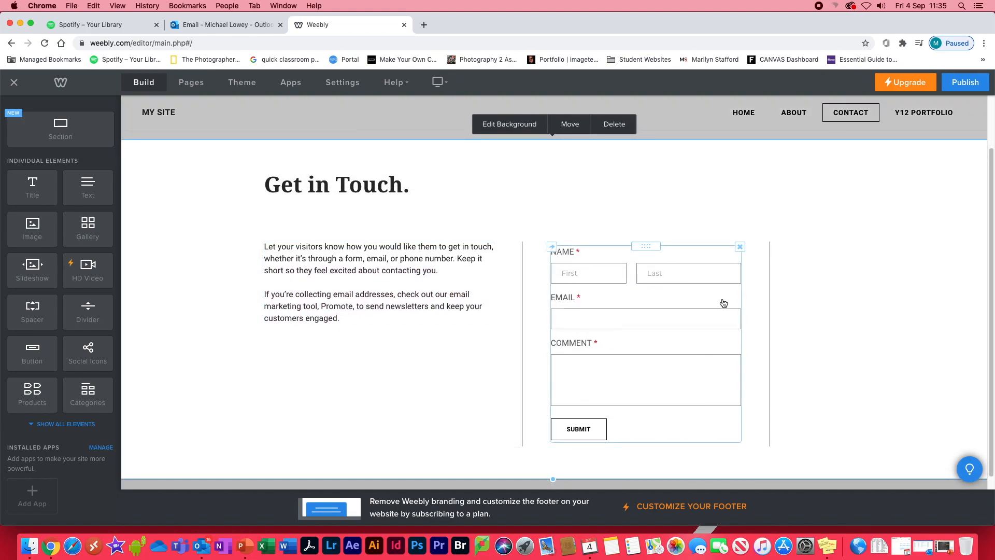
Open the contact form's options and review the confirmation message set for submissions.
click(607, 328)
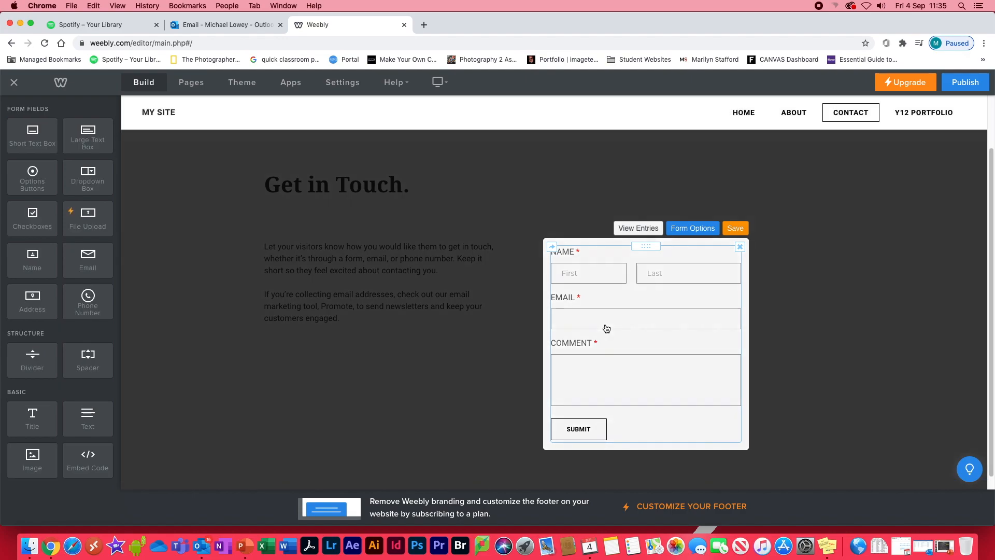
click(688, 239)
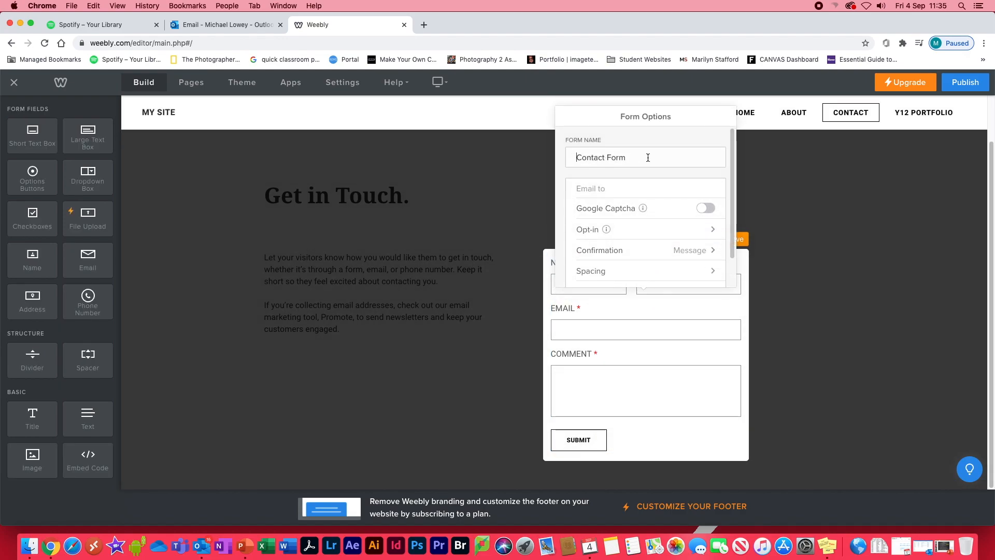
click(697, 253)
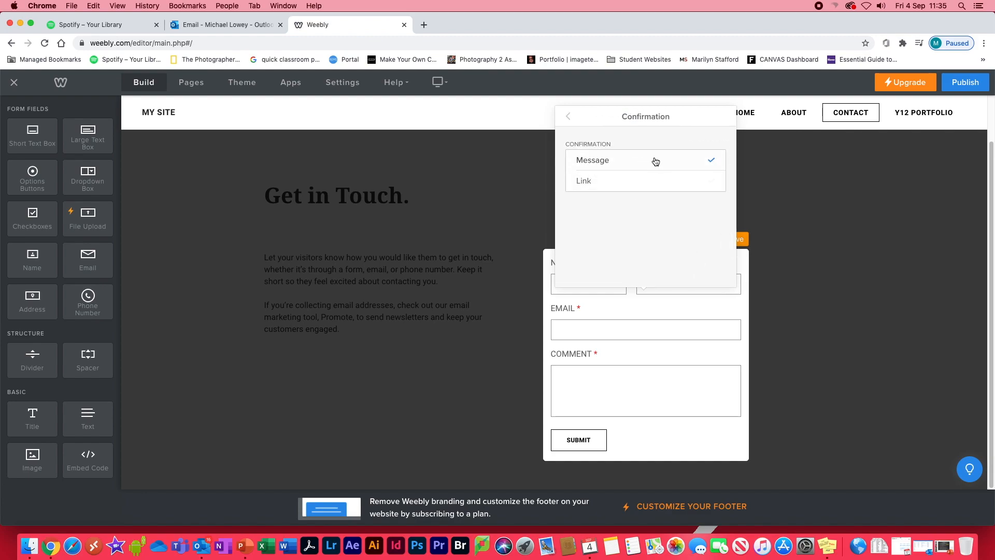
click(698, 162)
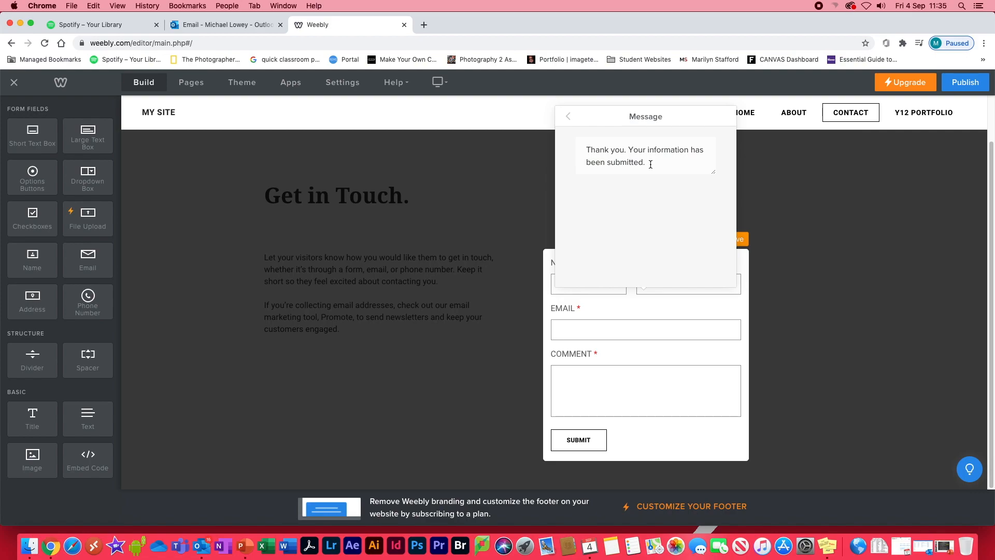
click(568, 116)
click(568, 116)
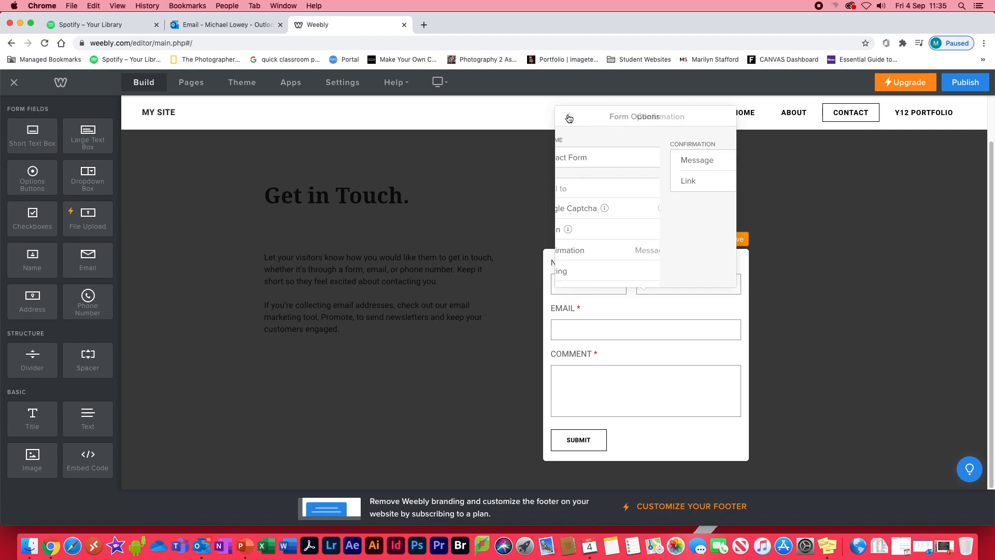
Enter the site owner's e-mail as the recipient of contact form submissions and save the form.
scroll(734, 228, down, 2)
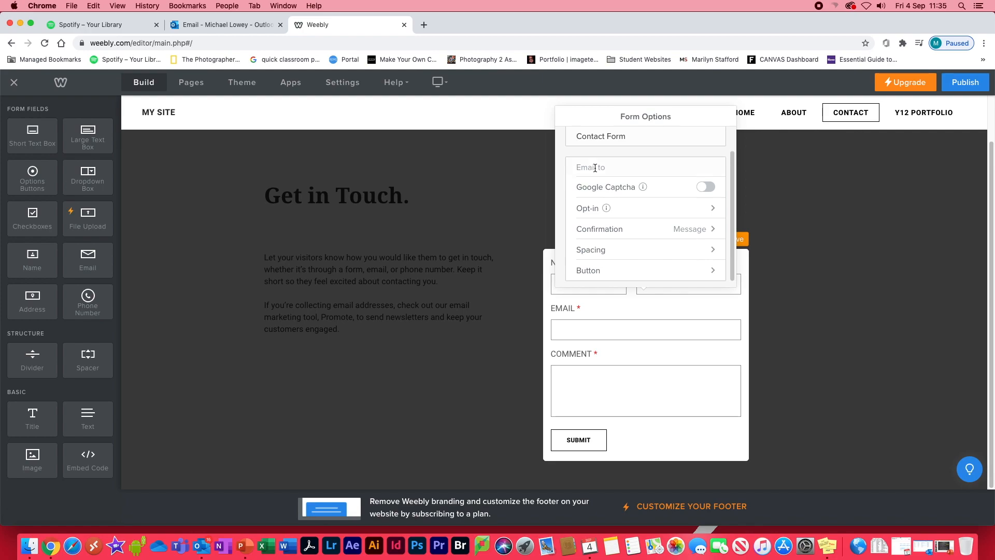
click(595, 167)
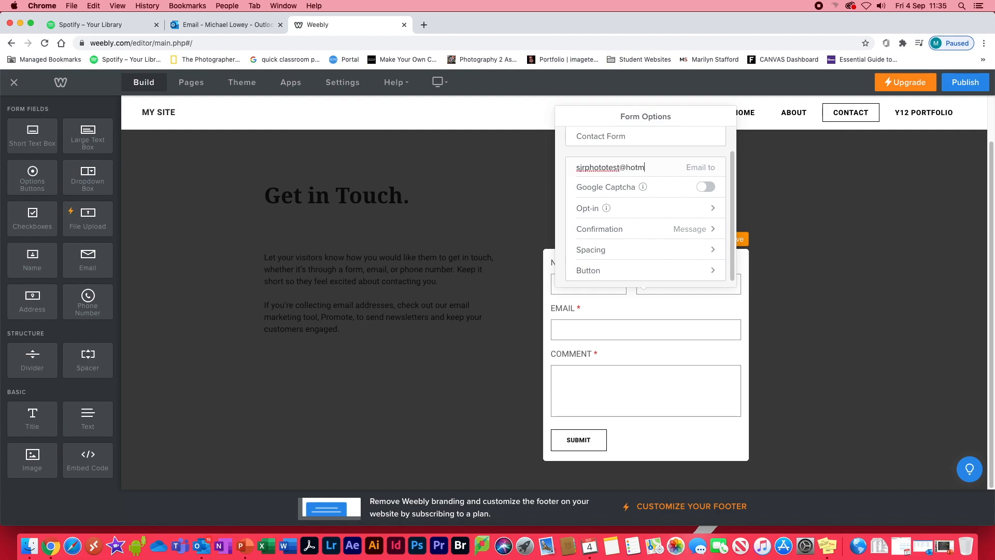
click(600, 189)
scroll(649, 201, up, 1)
click(850, 235)
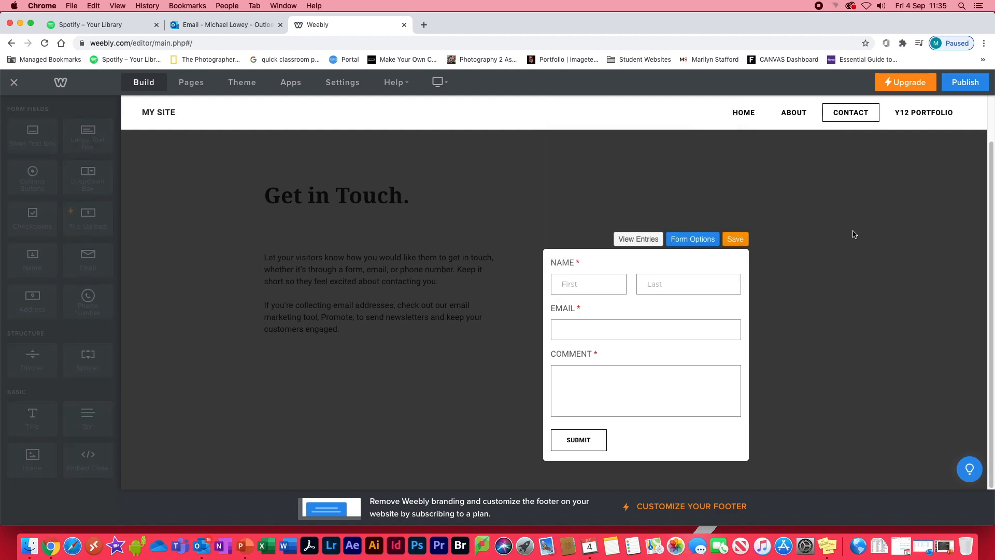
click(724, 240)
click(814, 242)
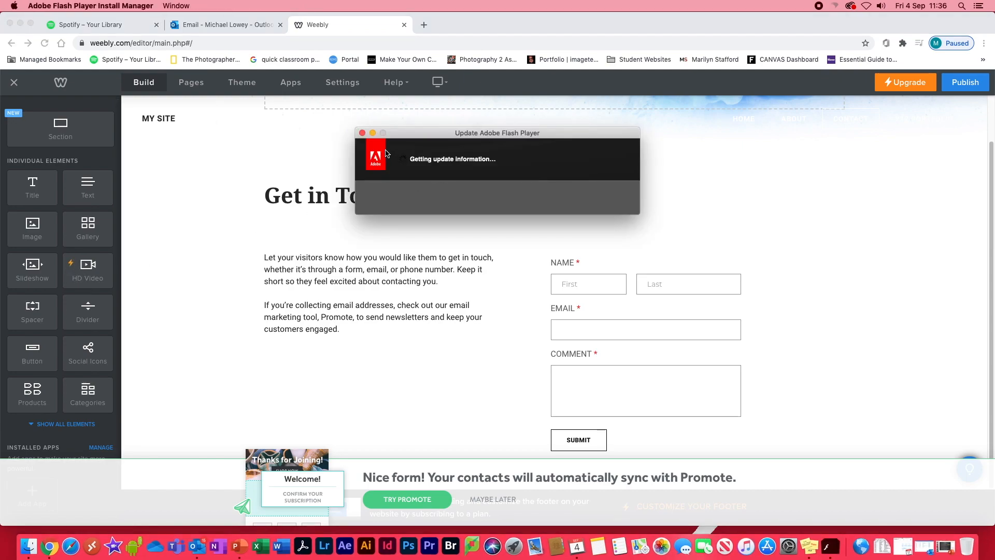
Close the Adobe Flash Player update window, then publish the website and open the live site, accepting its cookies.
click(362, 134)
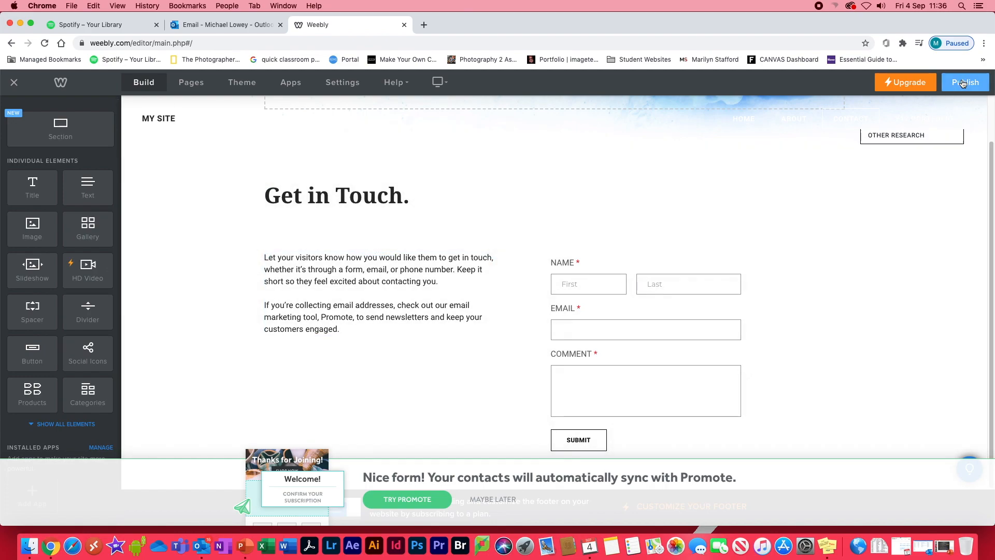
click(962, 84)
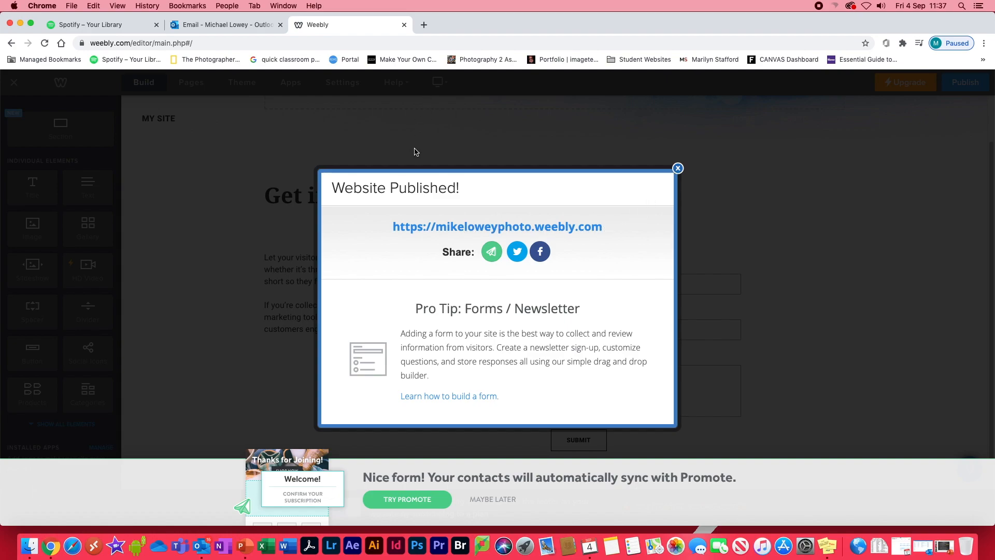
click(471, 228)
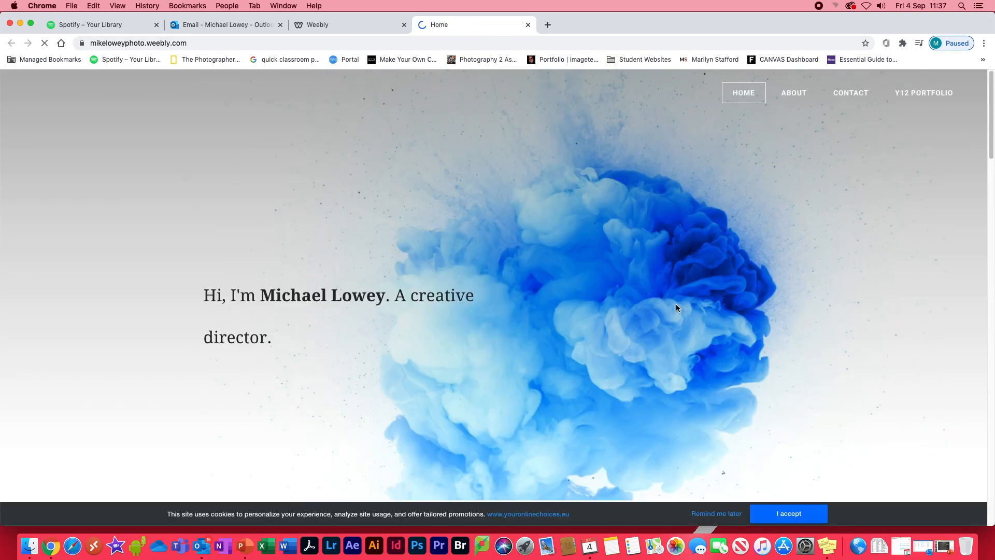
click(789, 513)
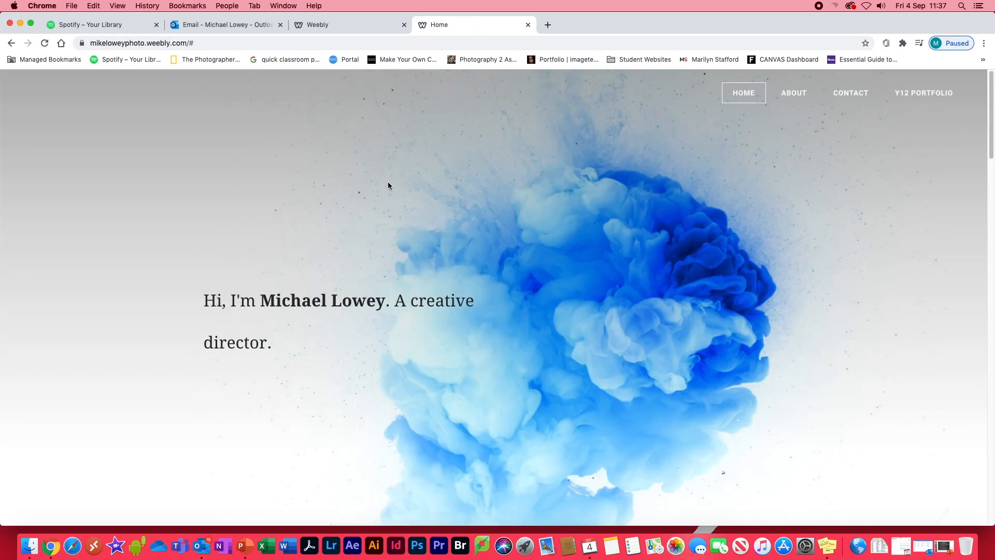
Review the contents of the About page on the live site.
click(794, 93)
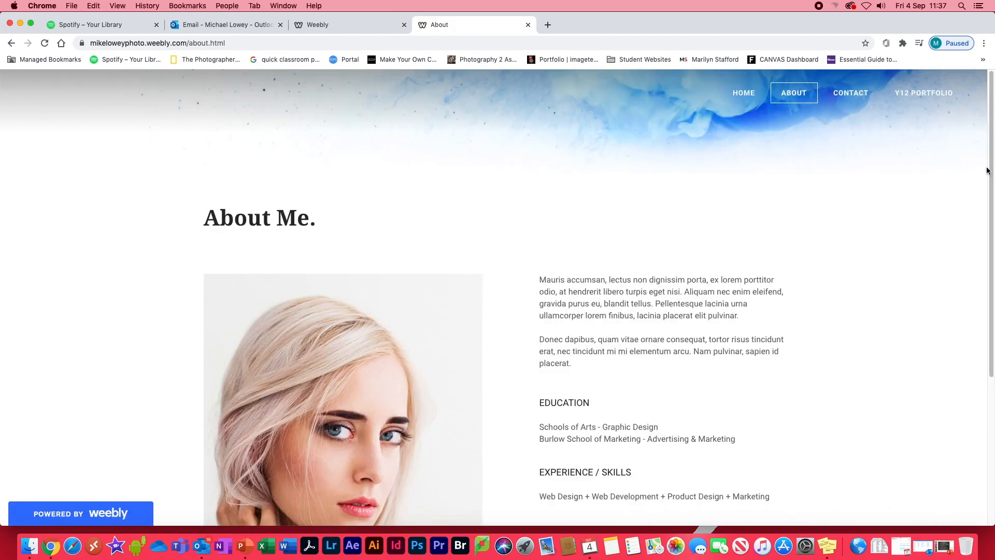
drag(988, 148, 985, 272)
scroll(922, 182, up, 5)
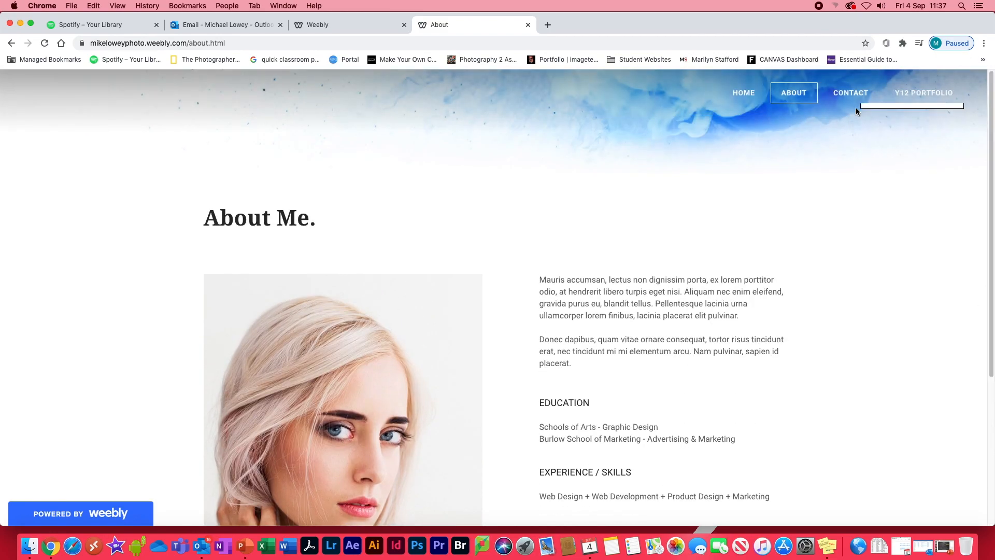
Submit the live site's contact form with the comment "hello", the sender's e-mail and the sender's first and last name.
click(853, 94)
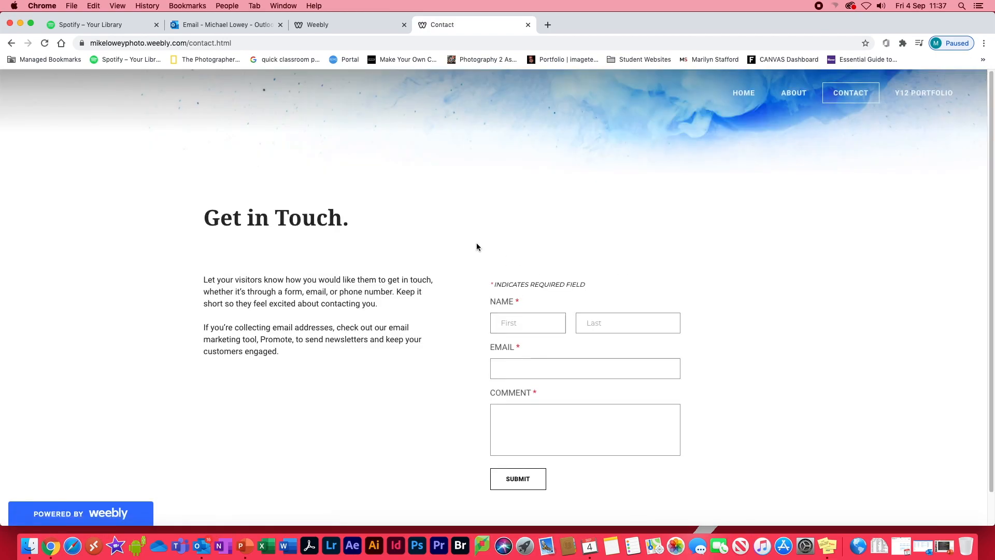
click(541, 422)
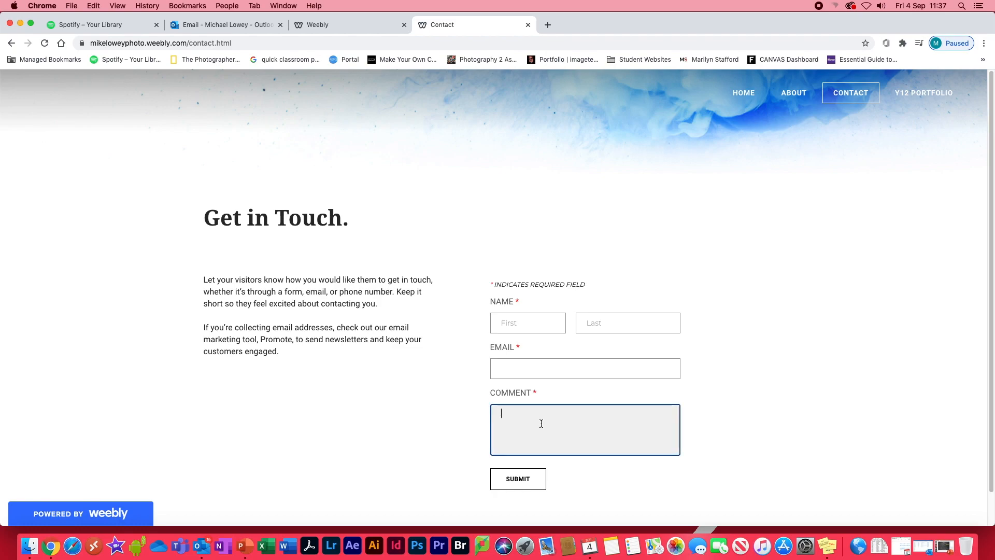
text(hello)
click(499, 374)
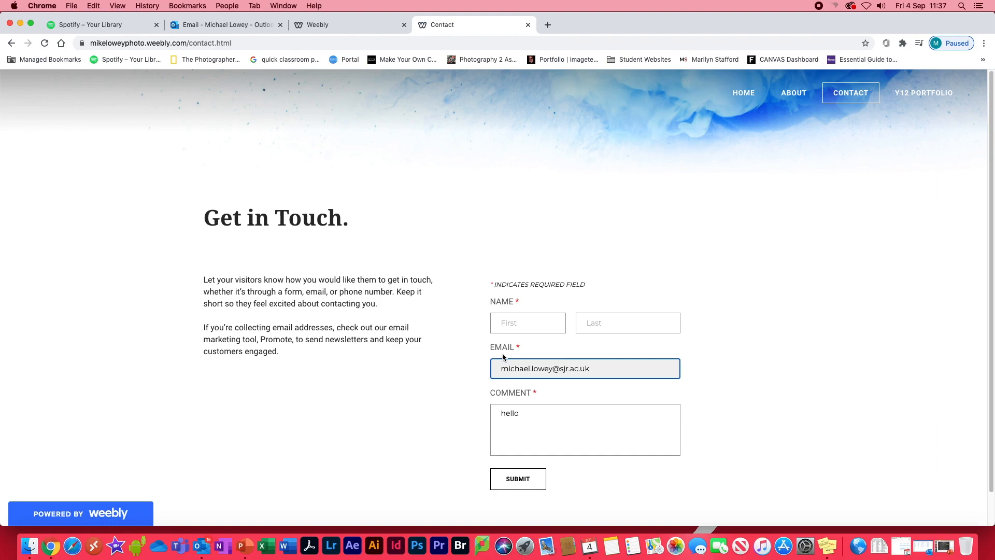
click(507, 324)
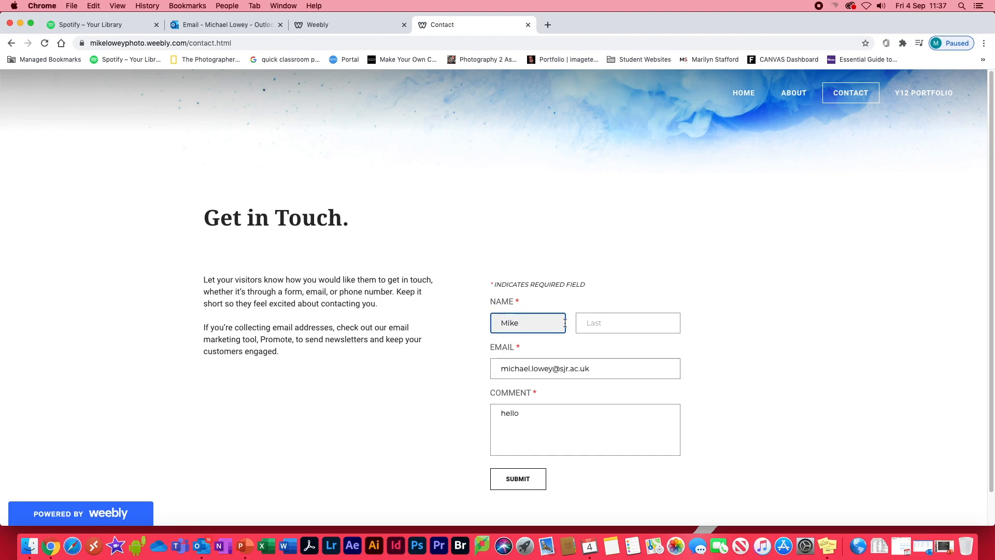
click(591, 323)
text(Lowey)
click(518, 479)
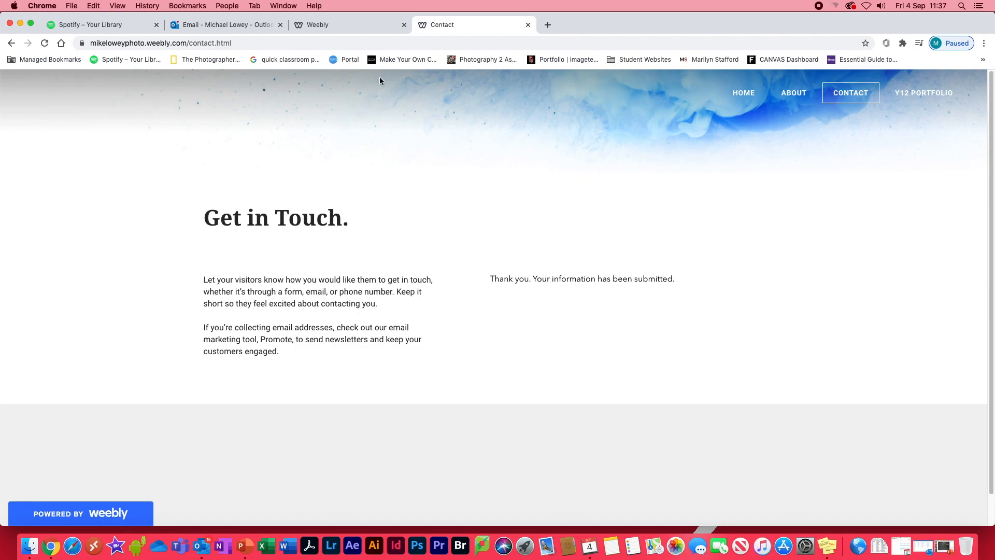
Switch to the Outlook inbox and read the new contact form entry e-mail sent by Weebly.
click(230, 24)
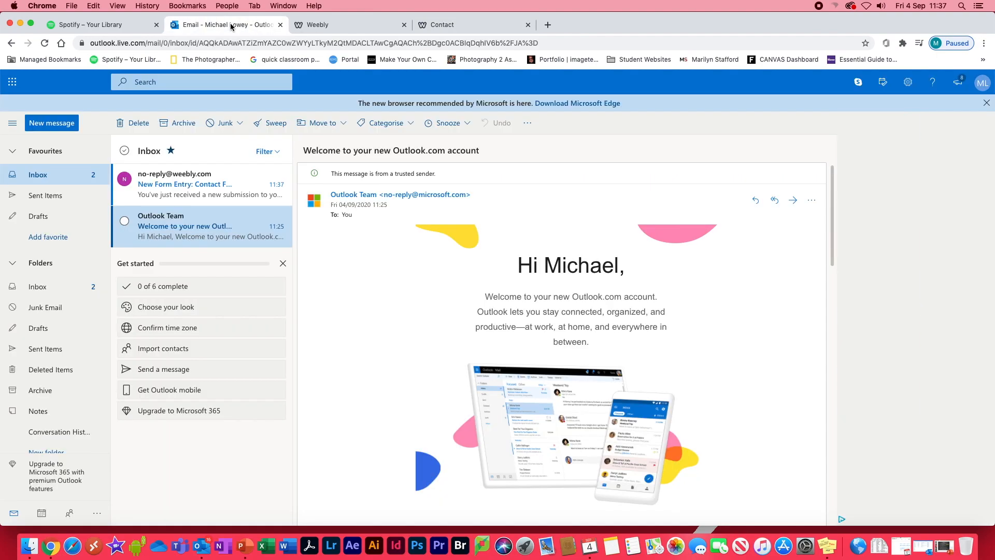
click(159, 187)
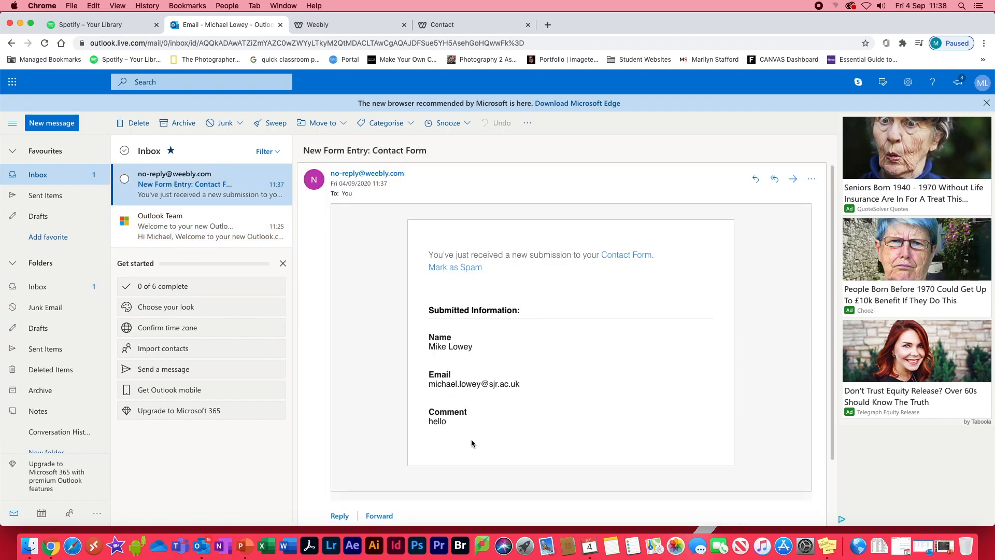
click(426, 435)
Check the live site's Y12 Portfolio, Other Research and Home pages, then close the site and the editor's publish confirmation.
click(434, 26)
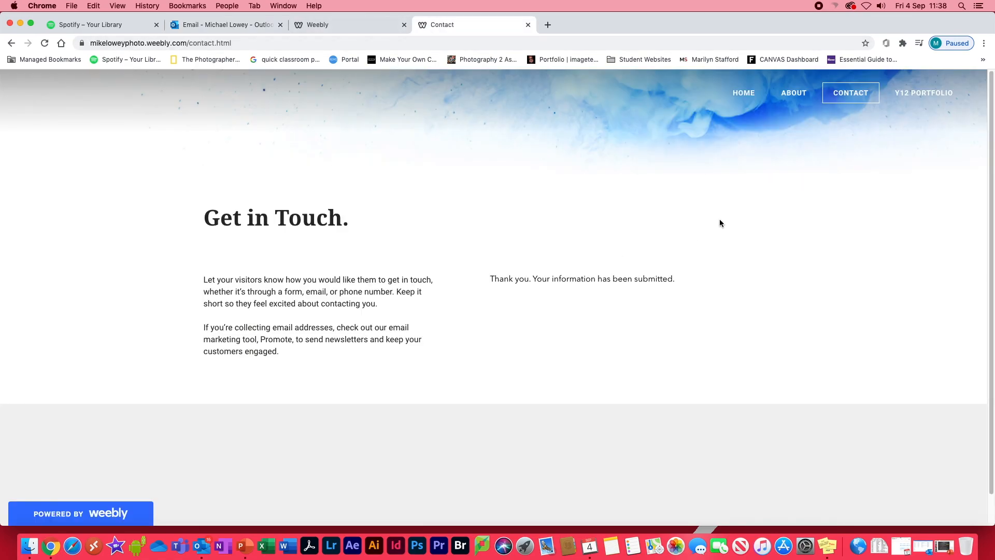
mouse_move(920, 98)
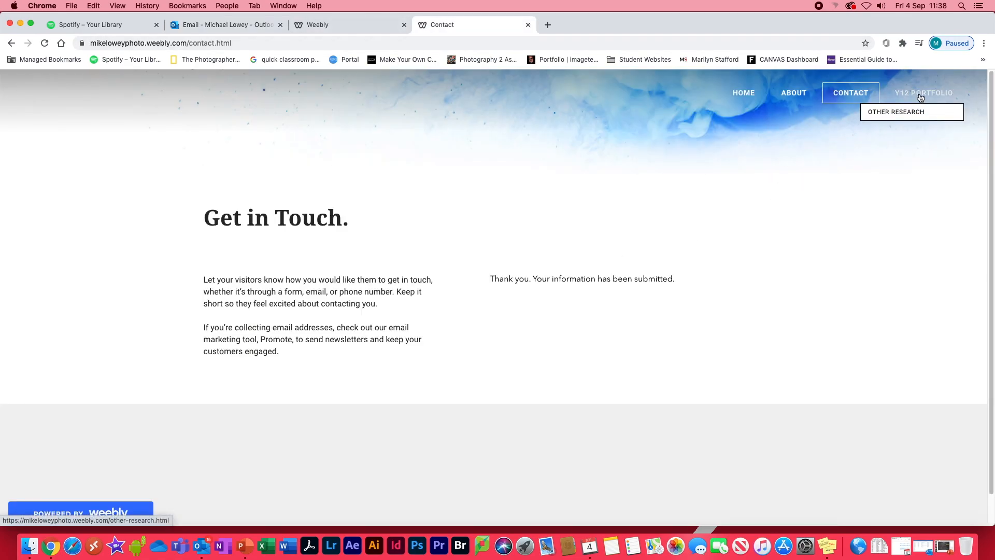
click(918, 97)
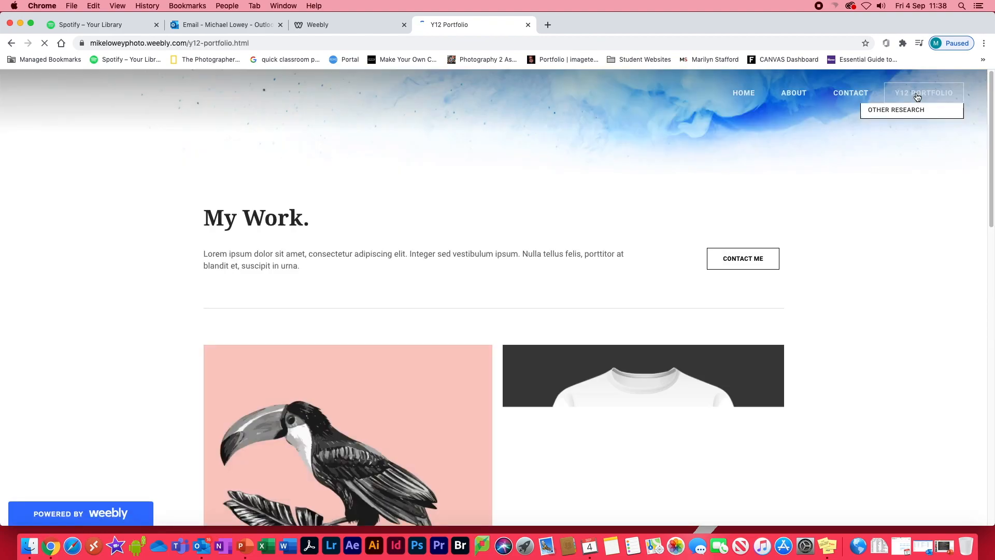
click(884, 112)
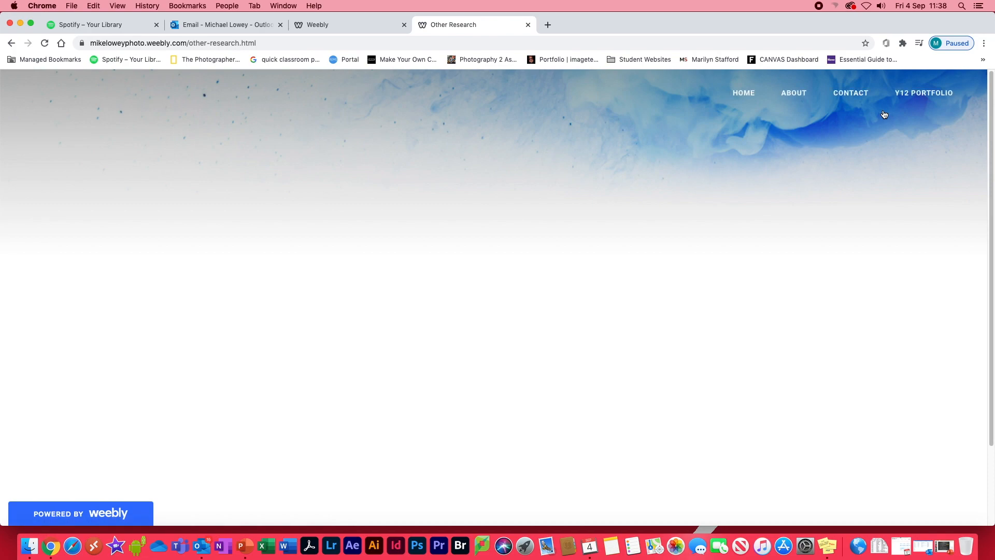
click(744, 94)
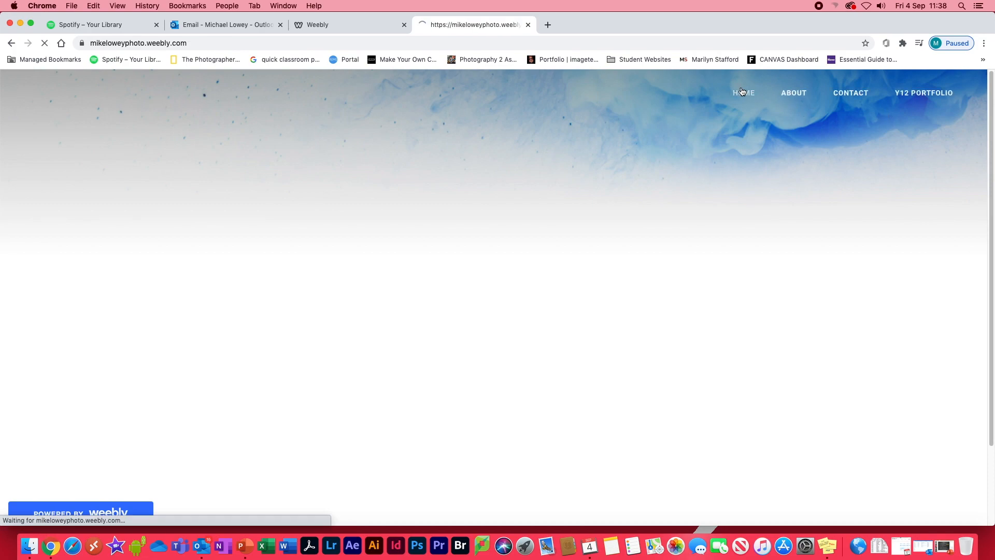
click(528, 24)
click(677, 168)
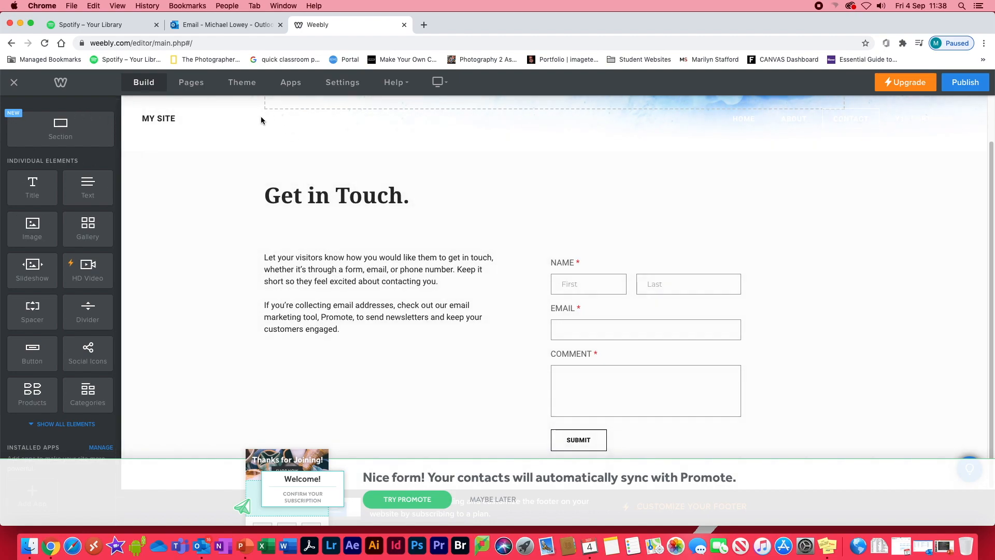
Open the Home page in the editor and add a Social Icons element below the introductory heading.
scroll(658, 227, up, 2)
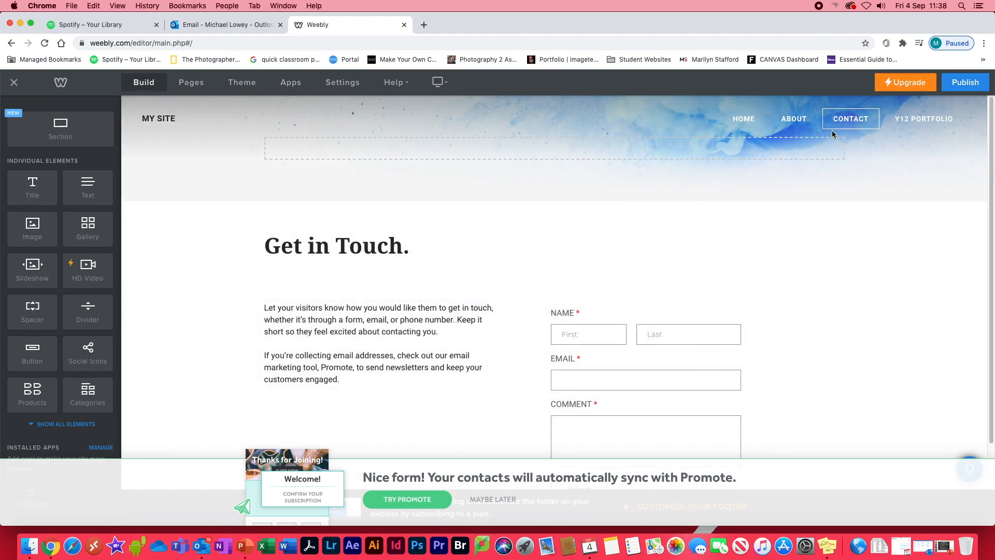
click(744, 118)
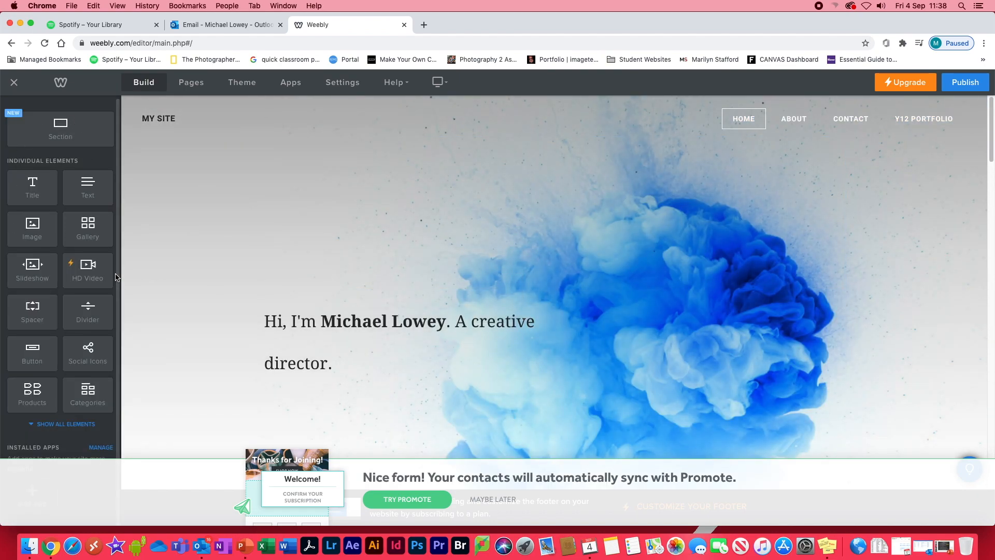
click(78, 423)
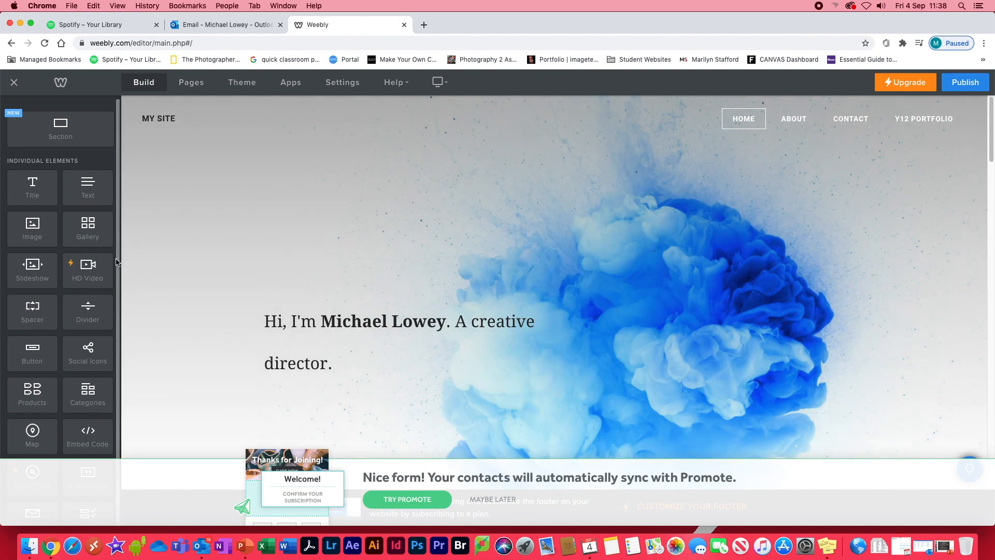
drag(118, 227, 119, 257)
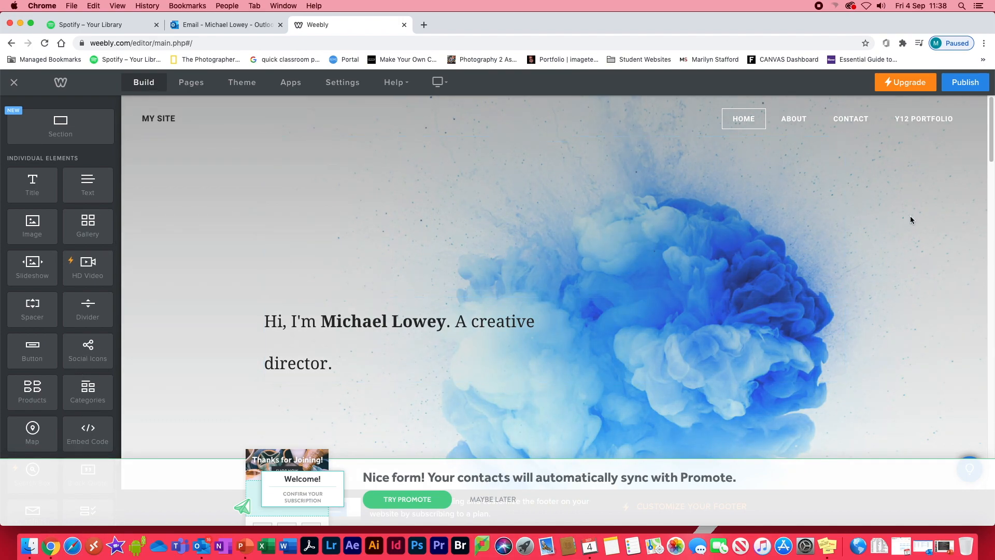
scroll(987, 145, down, 5)
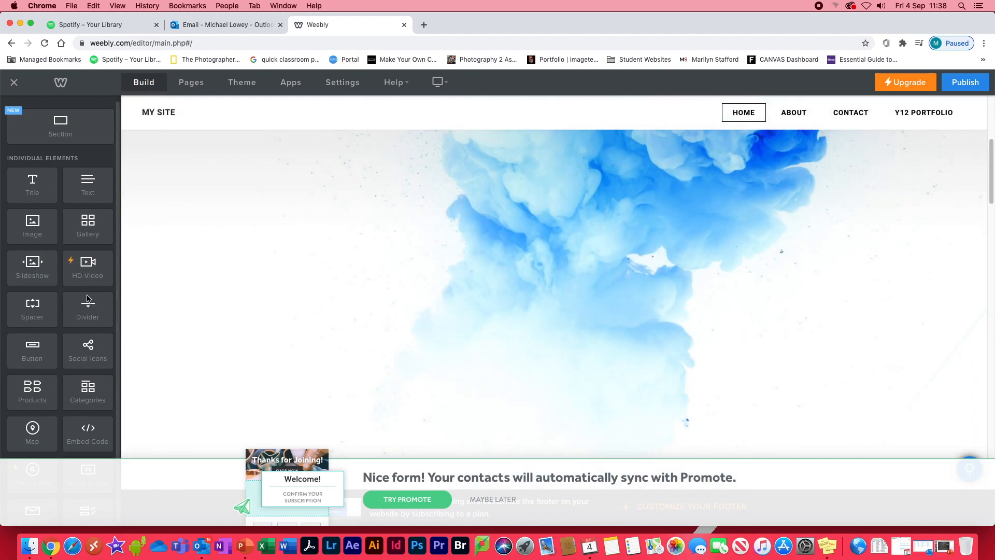
drag(88, 350, 529, 396)
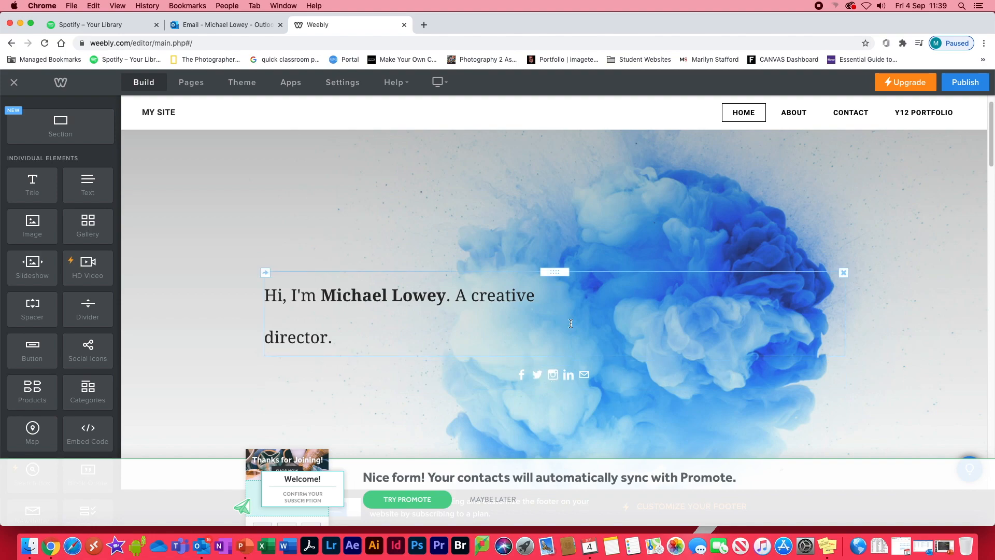
Look through the available networks for the new social icons and turn off the Facebook icon.
click(627, 381)
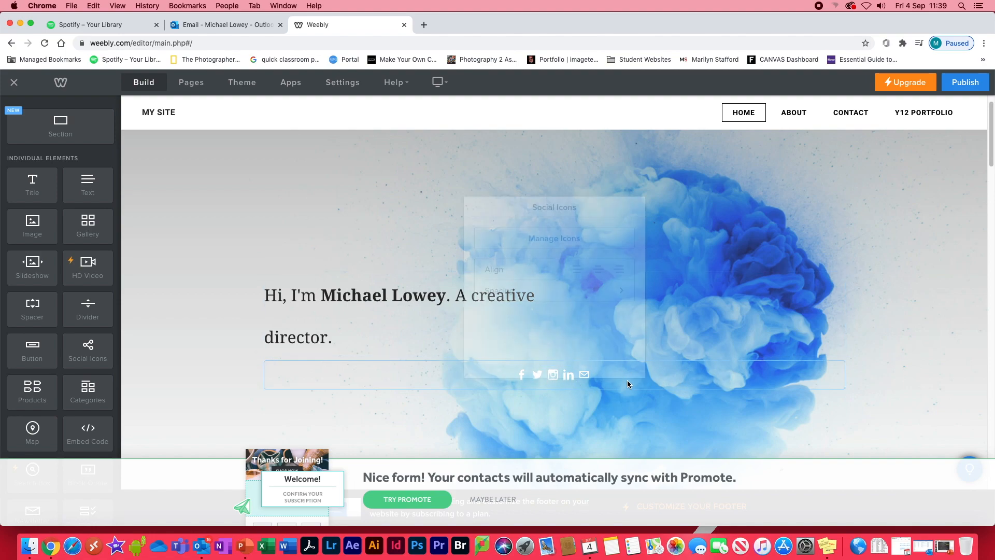
click(549, 216)
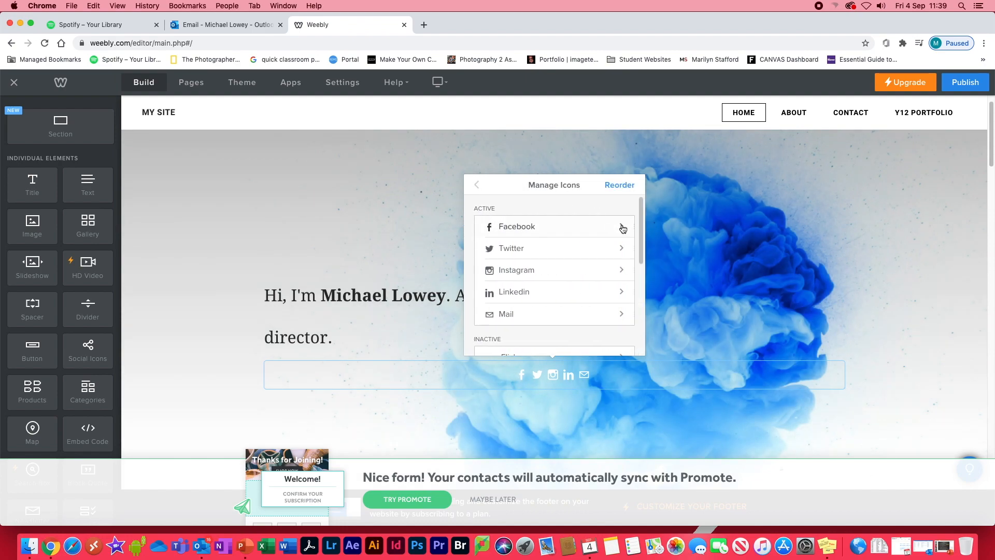
drag(642, 225, 638, 290)
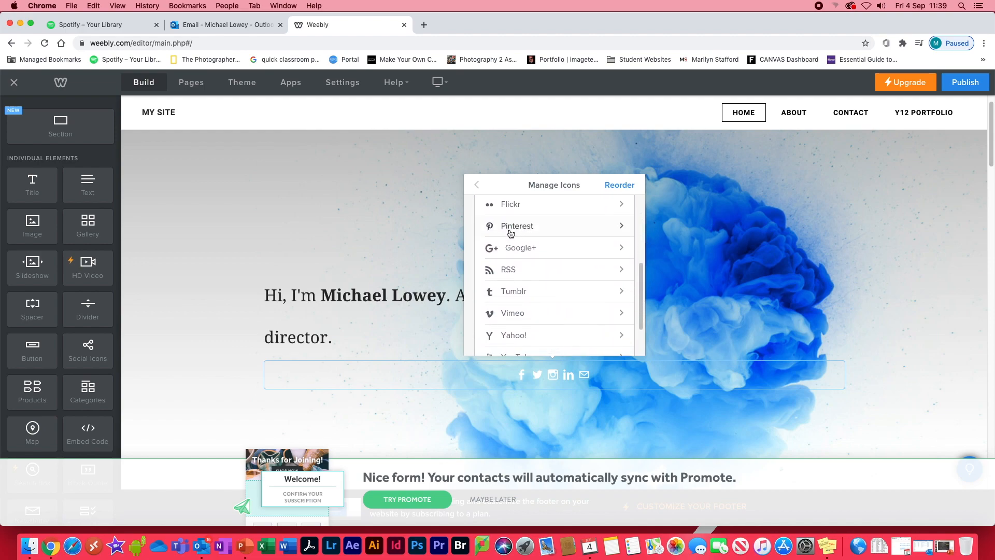
drag(640, 297, 639, 205)
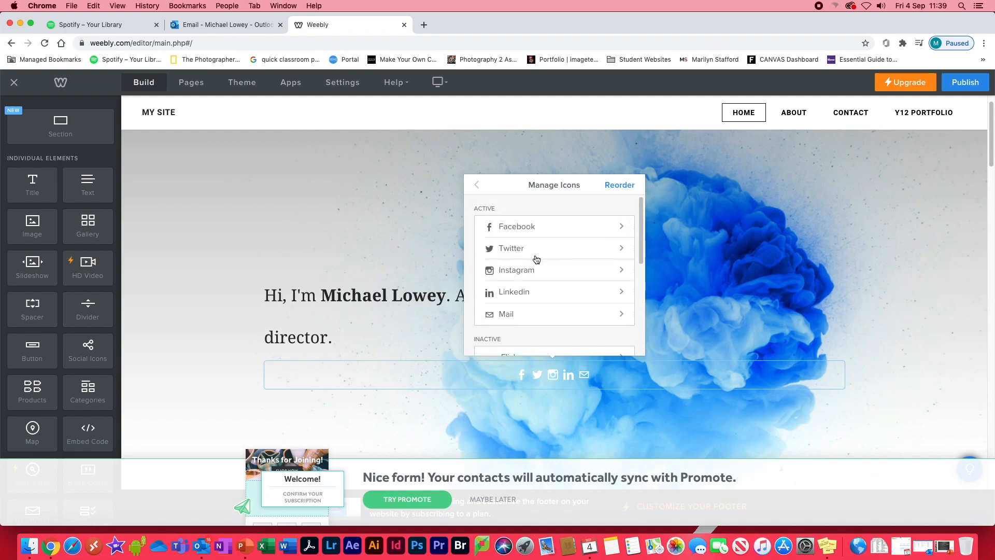
click(607, 233)
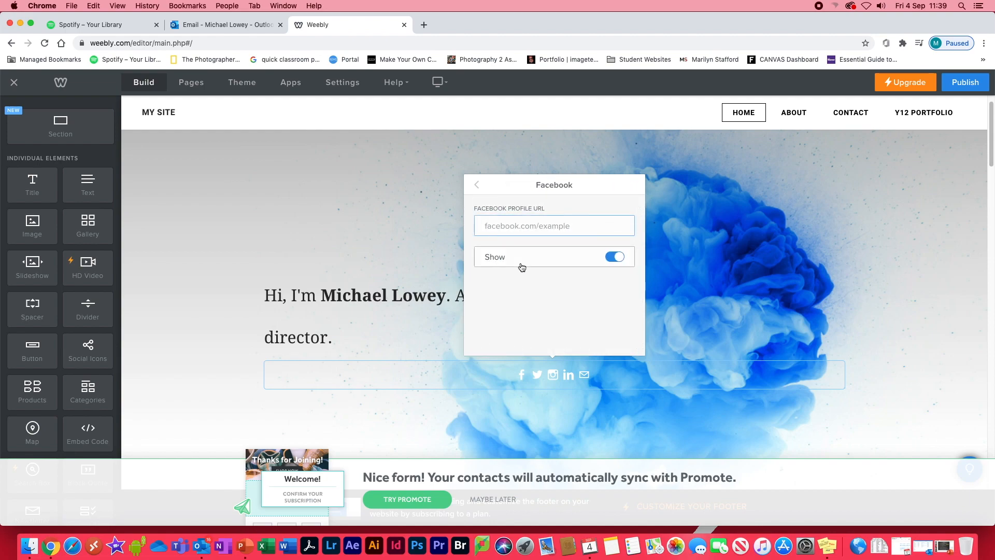
click(612, 258)
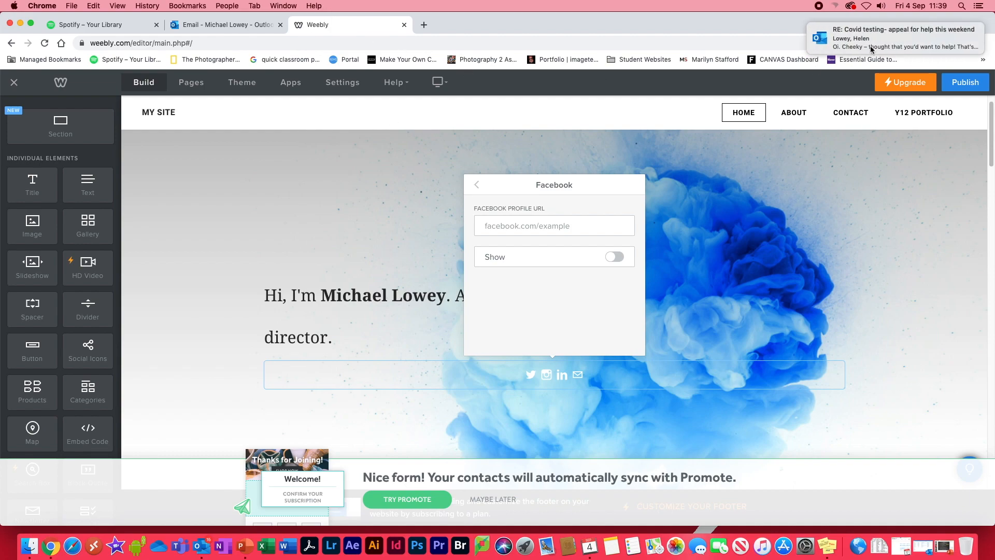
click(476, 186)
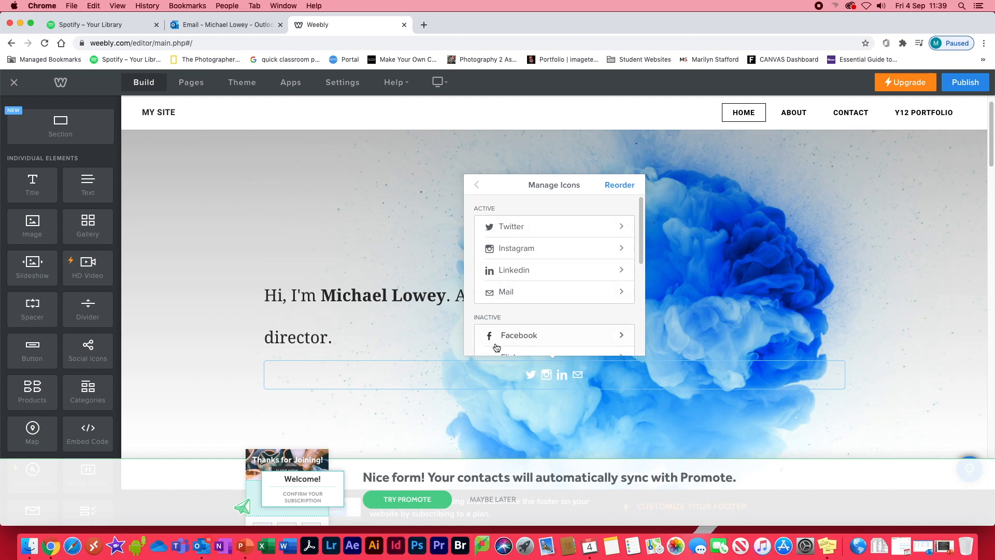
Turn off the LinkedIn icon in the Home page's social icons.
click(581, 274)
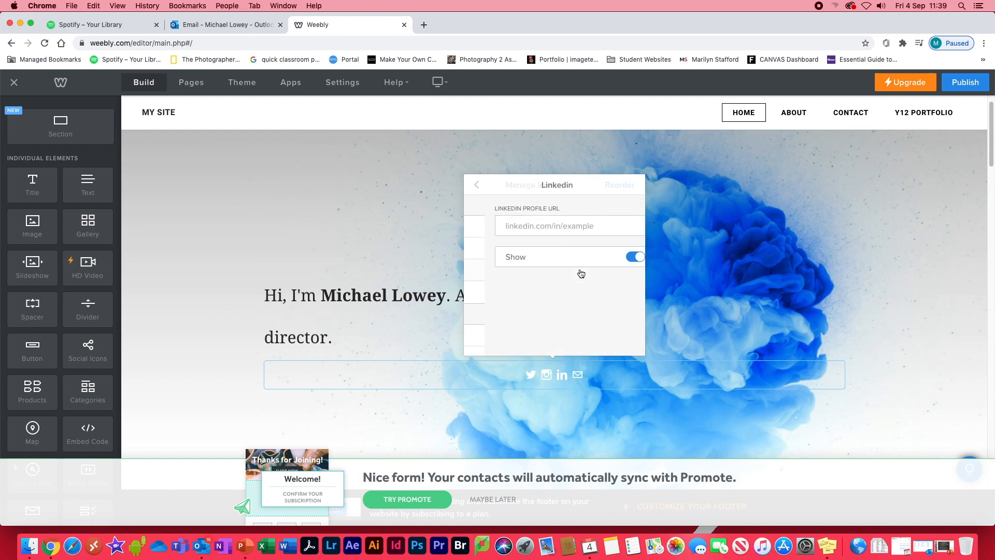
click(613, 257)
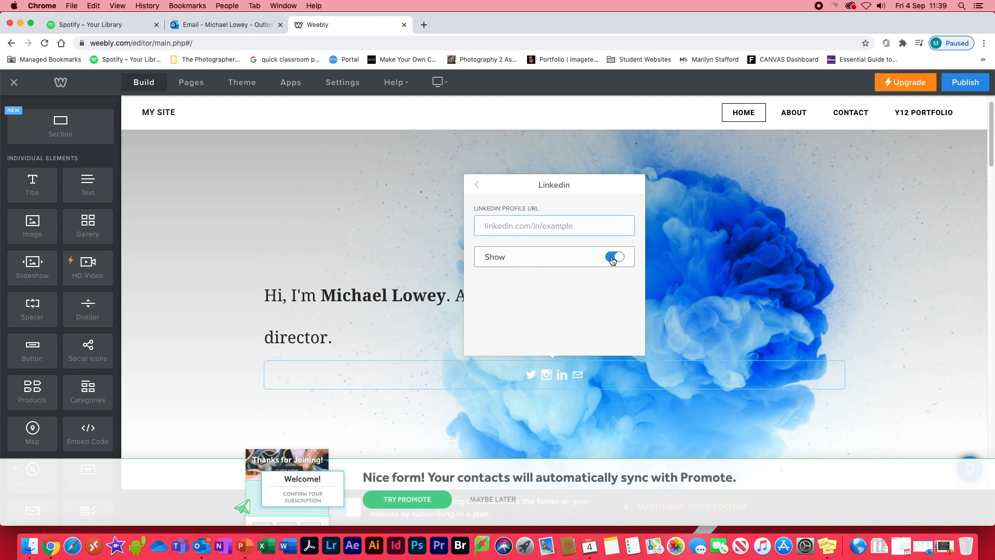
click(478, 186)
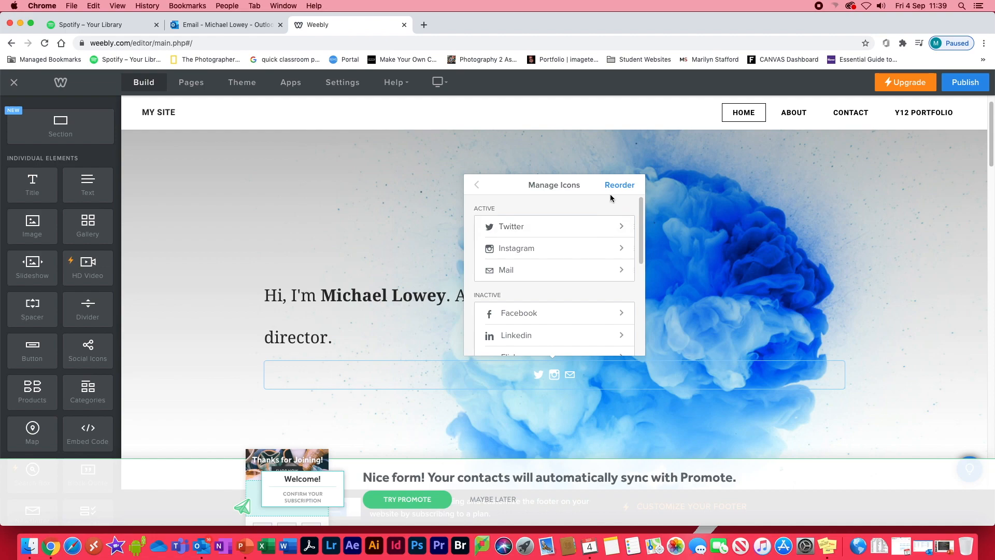
Examine the Twitter icon's profile URL and visibility options, then close the social icons settings.
click(555, 229)
click(494, 229)
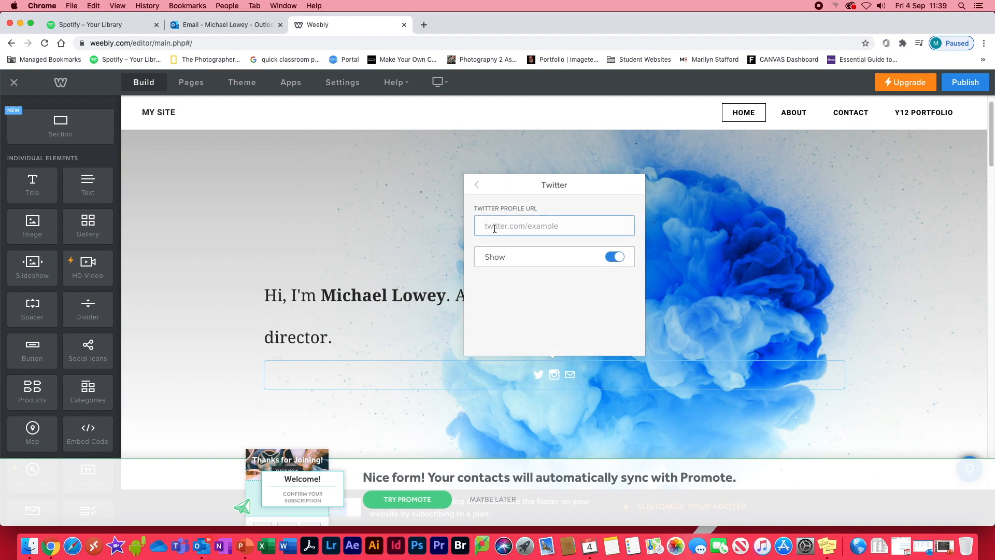
click(477, 187)
click(512, 226)
click(501, 226)
click(477, 186)
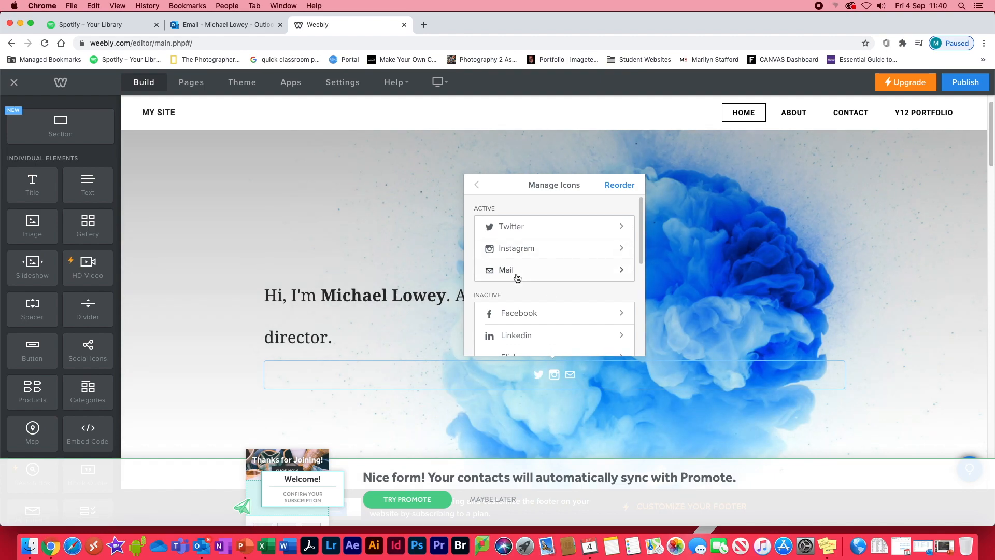
click(476, 185)
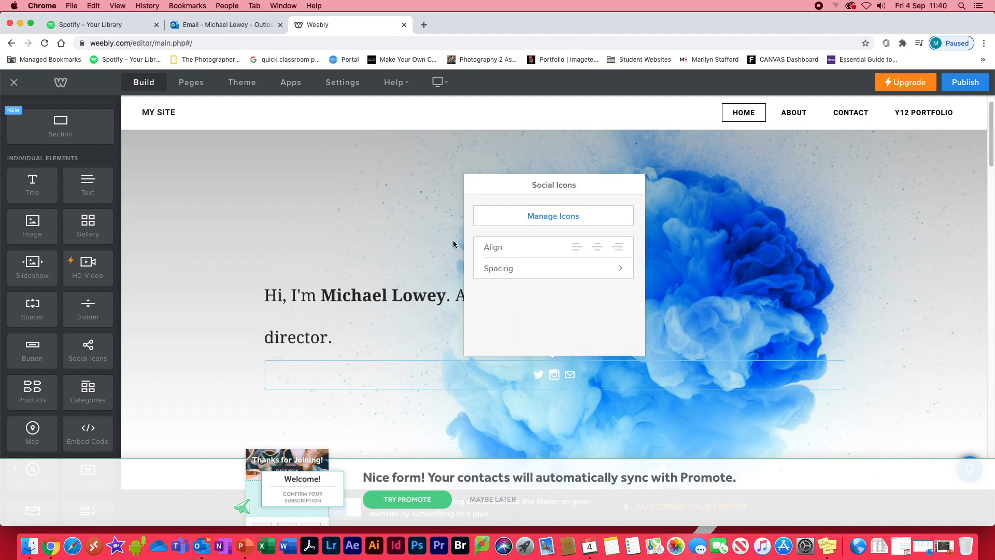
click(673, 330)
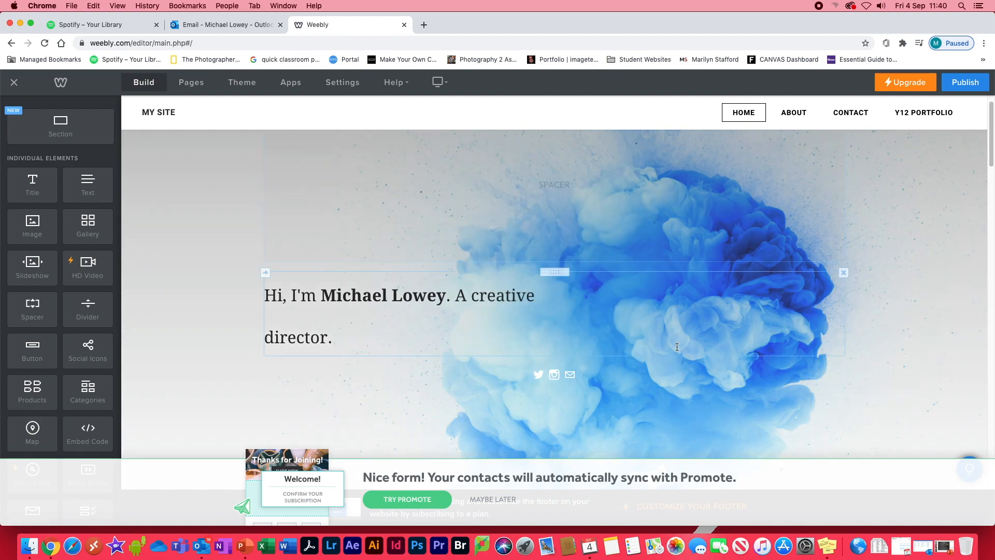
Publish the updated website, open its live home page and reload it to check for the social icons.
click(966, 83)
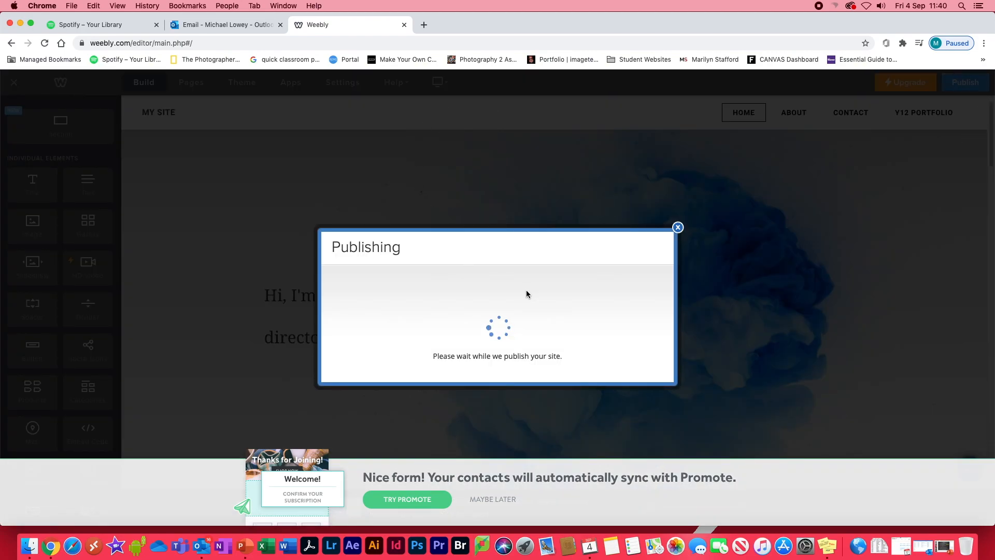
click(523, 216)
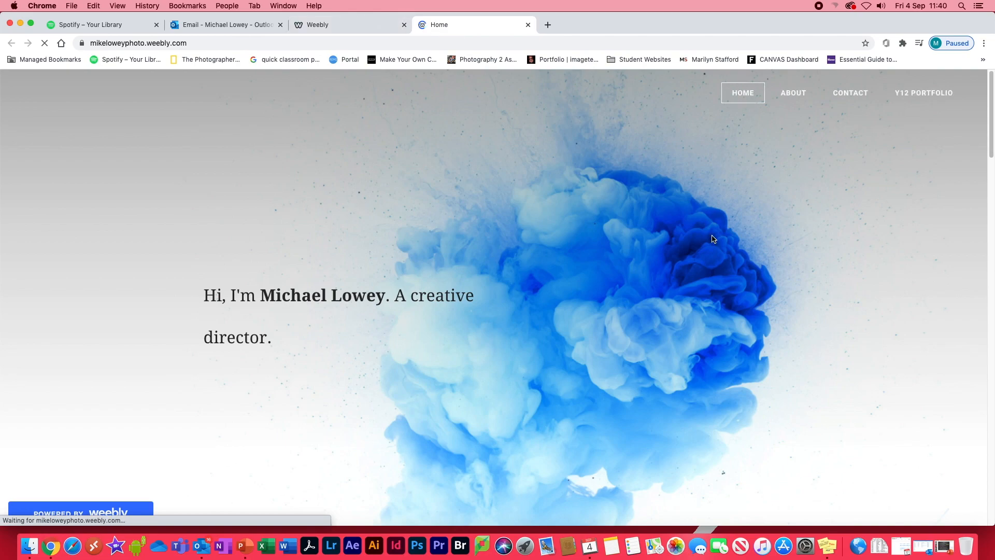
mouse_move(991, 111)
mouse_down()
mouse_move(984, 440)
mouse_move(978, 93)
mouse_move(990, 137)
mouse_move(990, 109)
mouse_up()
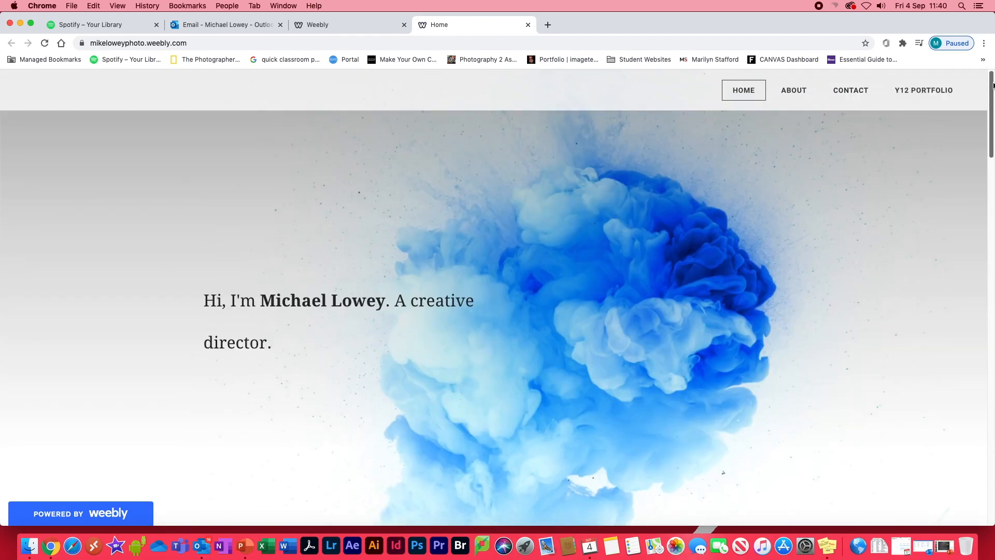
click(50, 46)
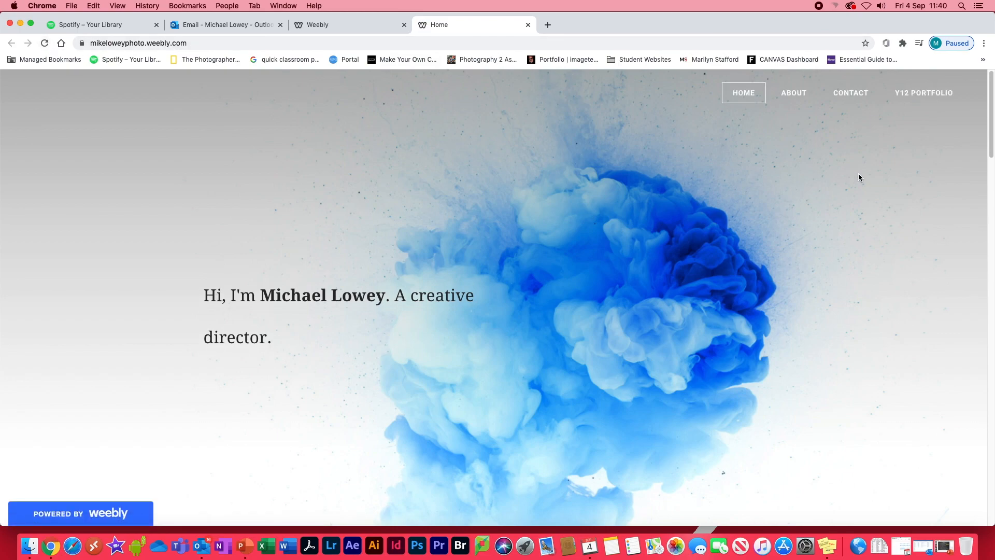
Look over the live home page down to the Get In Touch section, then close it and the publish confirmation.
scroll(858, 178, down, 10)
drag(994, 196, 994, 480)
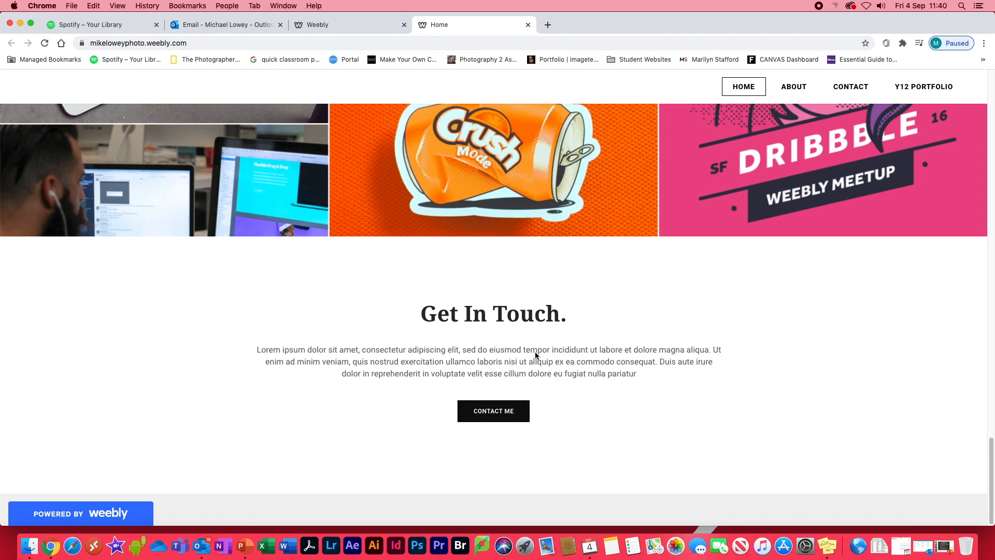
click(528, 26)
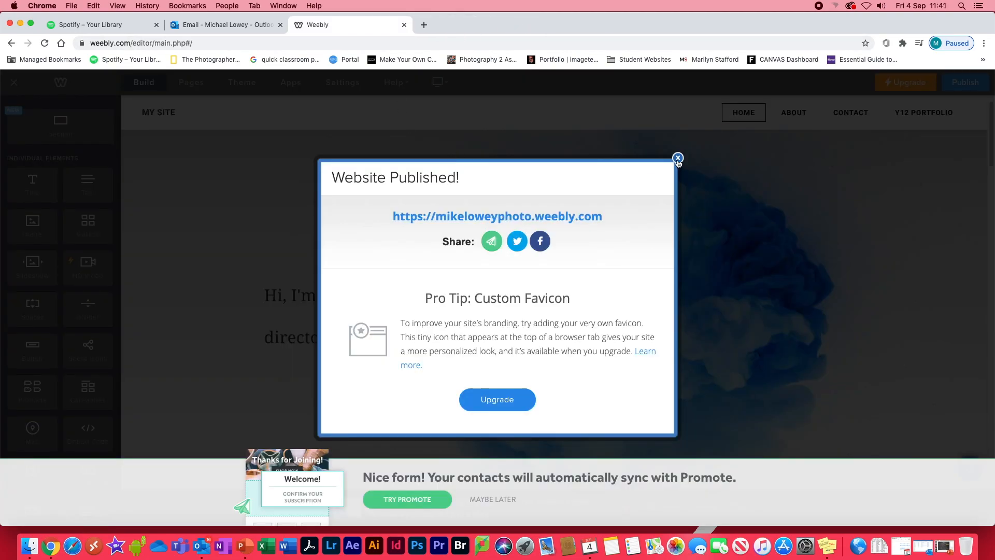
click(677, 158)
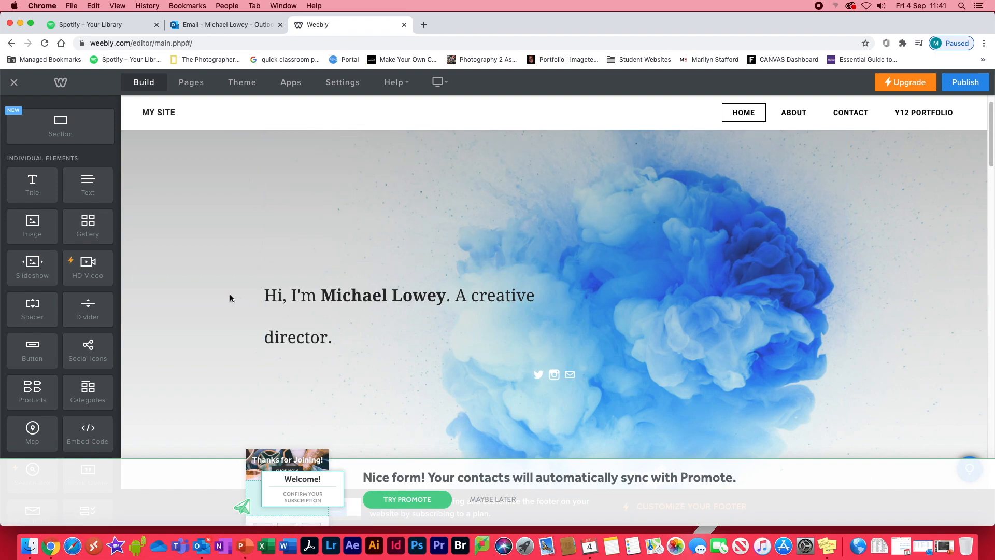